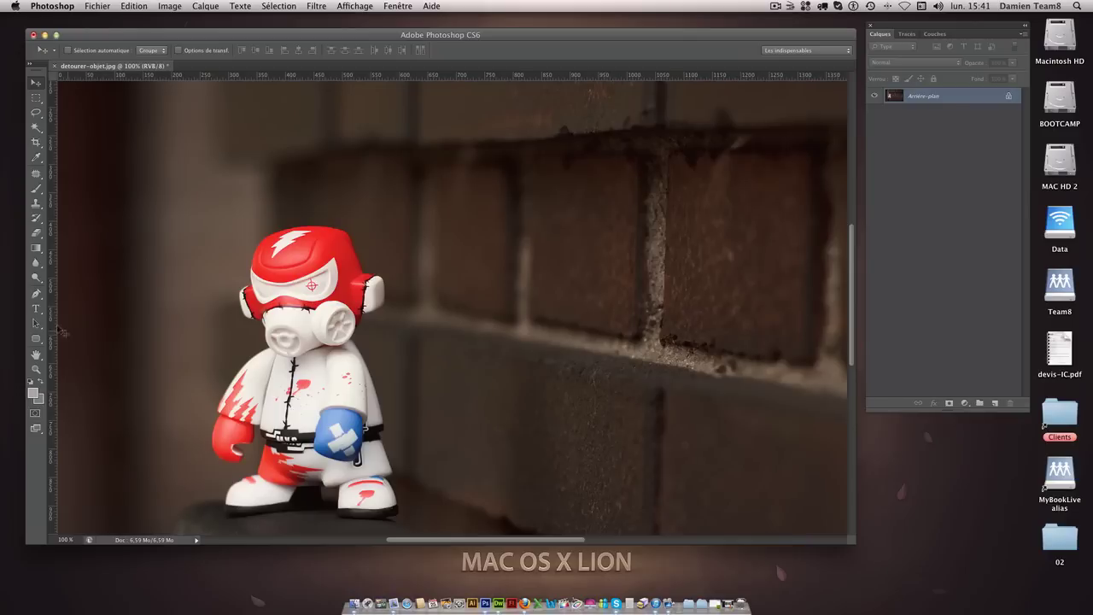
Select the Pen tool in Path mode and show the Tracés (Paths) panel.
{"action": "left_click", "coordinate": [36, 293]}
{"action": "scroll", "coordinate": [350, 378], "scroll_direction": "down", "scroll_amount": 3}
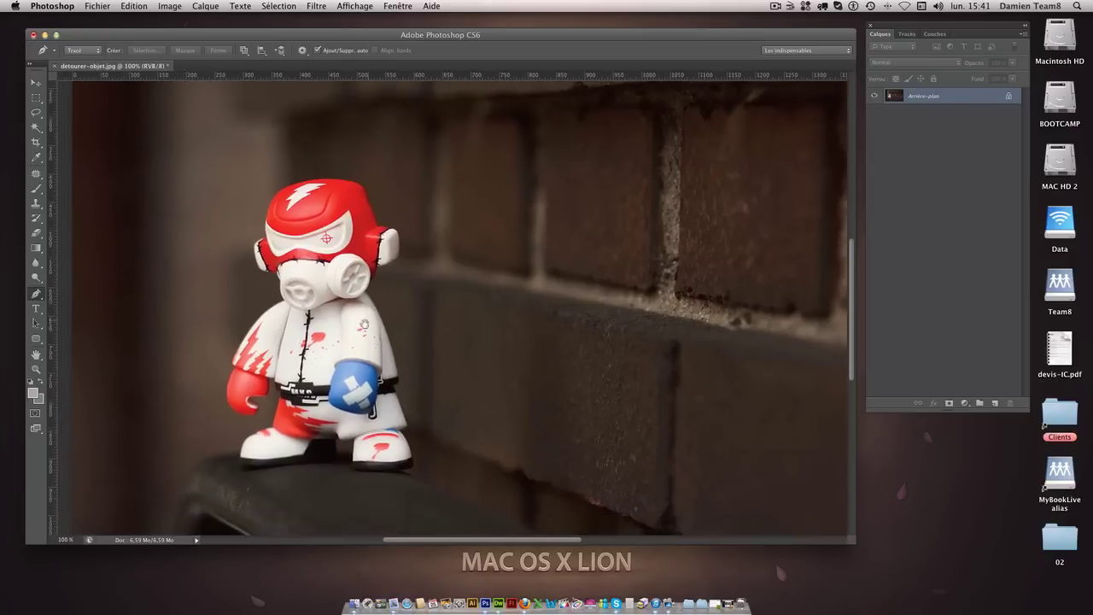
{"action": "scroll", "coordinate": [363, 324], "scroll_direction": "down", "scroll_amount": 2}
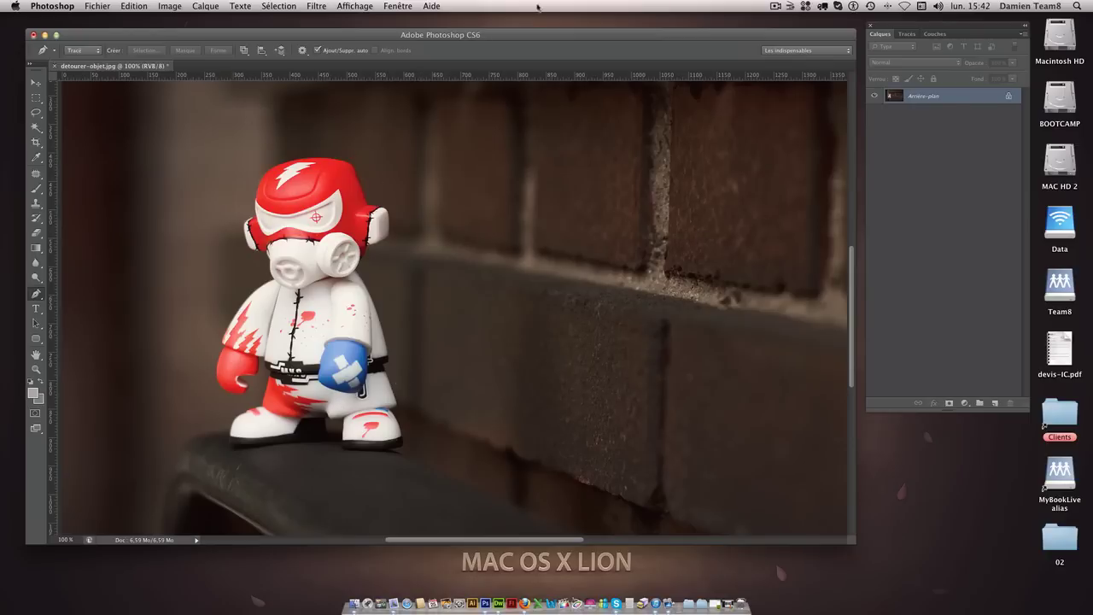
{"action": "left_click", "coordinate": [906, 34]}
{"action": "left_click", "coordinate": [907, 34]}
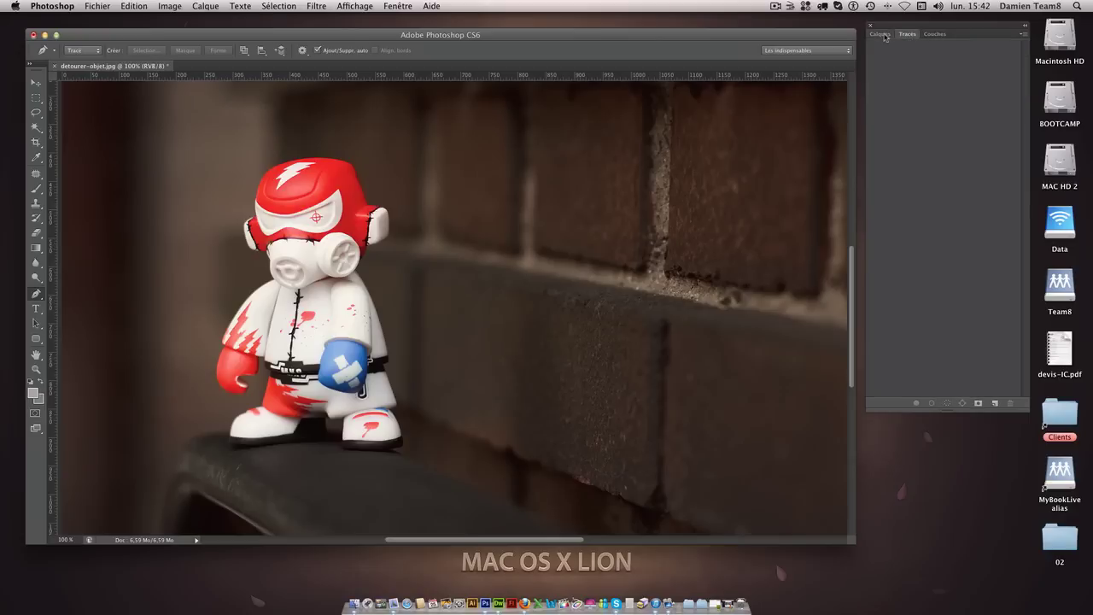
{"action": "left_click", "coordinate": [909, 35]}
{"action": "left_click", "coordinate": [397, 6]}
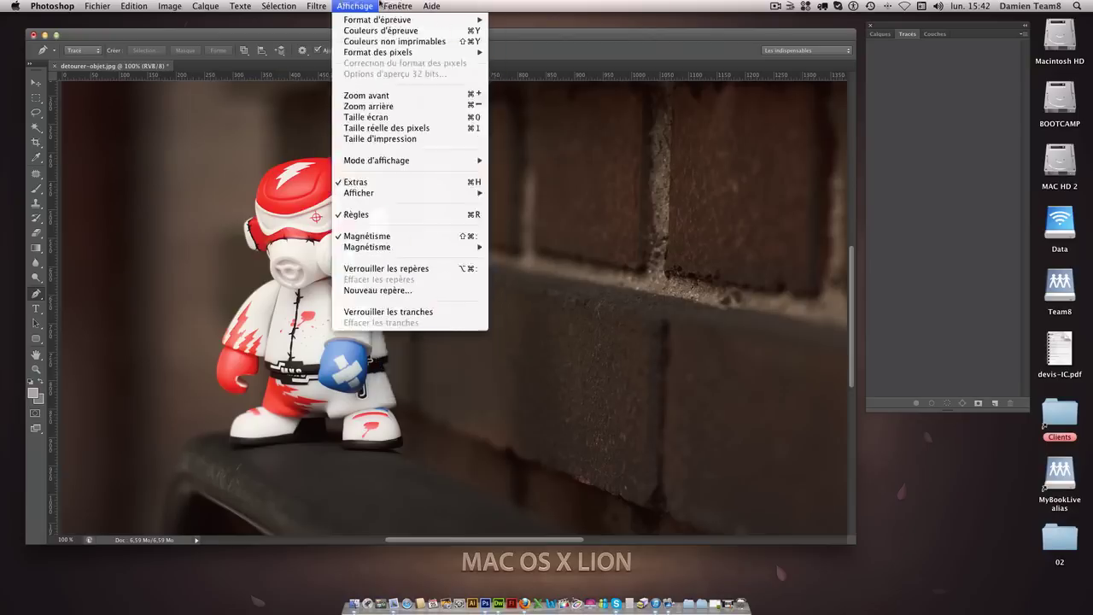
Add an empty path named Tracé 1, keeping the standard Pen tool for drawing.
{"action": "left_click", "coordinate": [461, 6]}
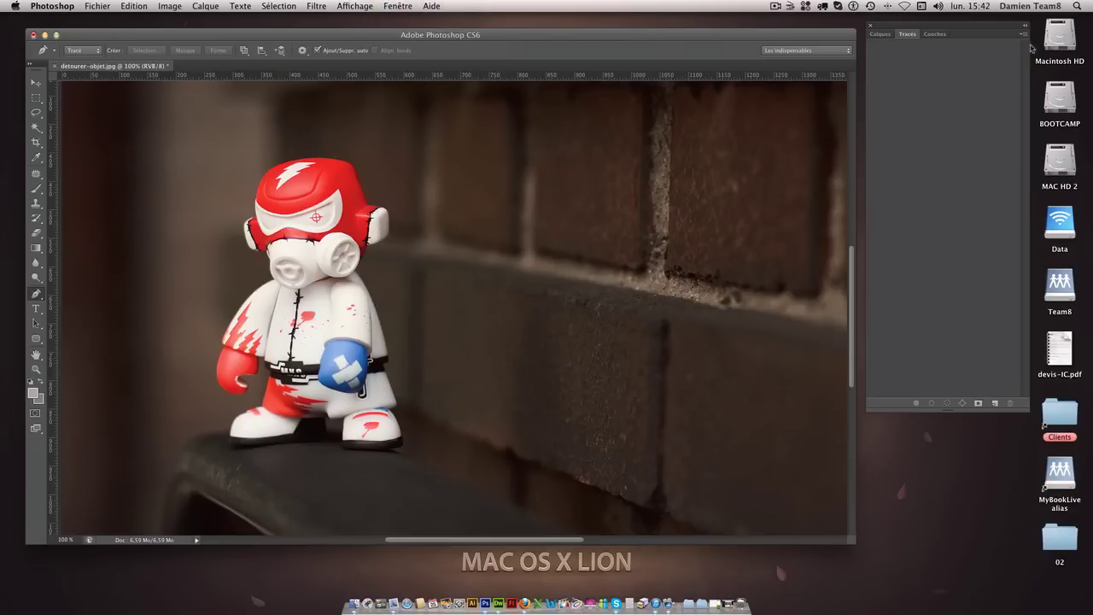
{"action": "left_click", "coordinate": [995, 403]}
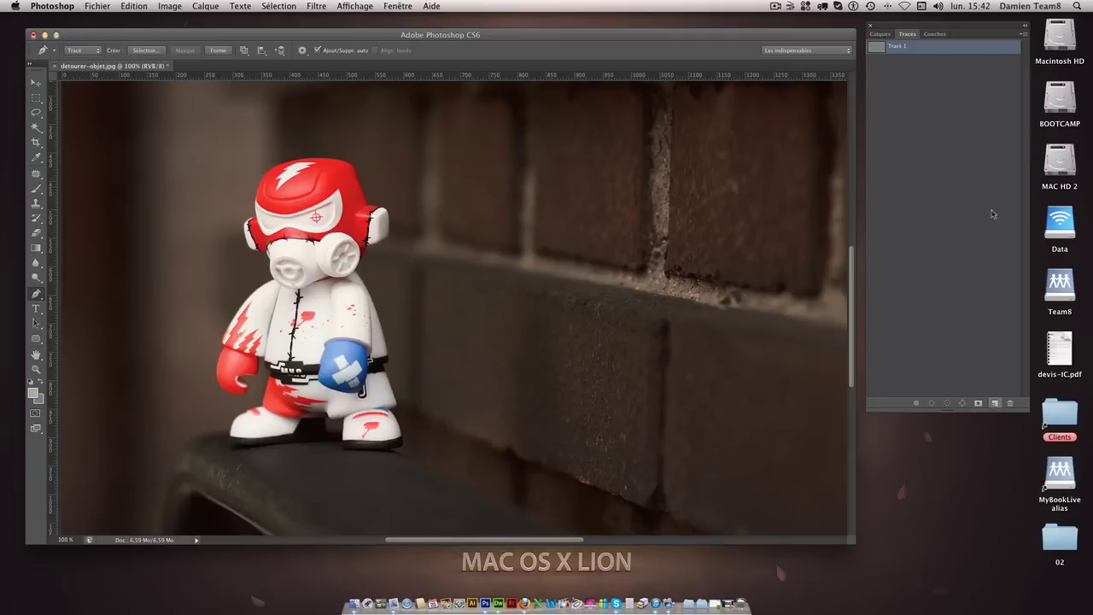
{"action": "double_click", "coordinate": [889, 49]}
{"action": "left_click", "coordinate": [38, 294]}
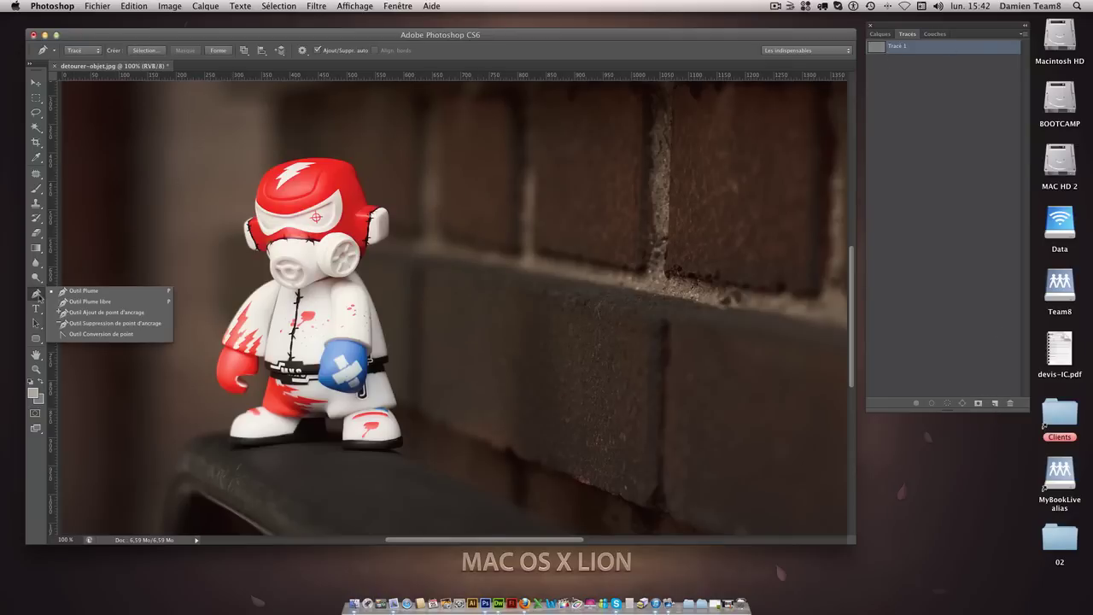
{"action": "left_click", "coordinate": [83, 291]}
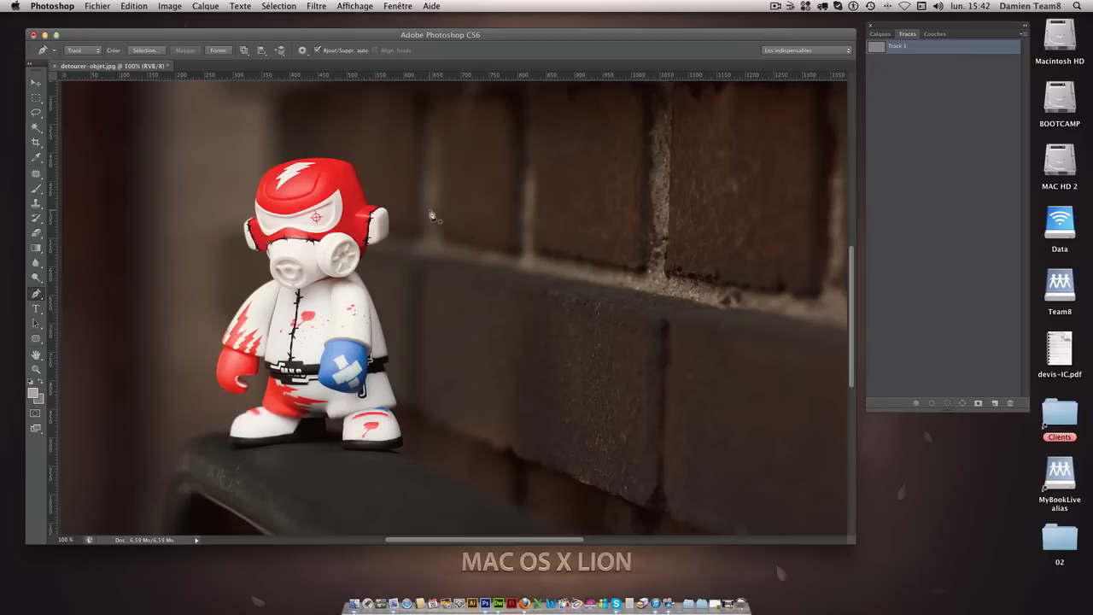
Zoom to 300% and centre the figure's red helmet in view.
{"action": "key", "text": "ctrl+plus"}
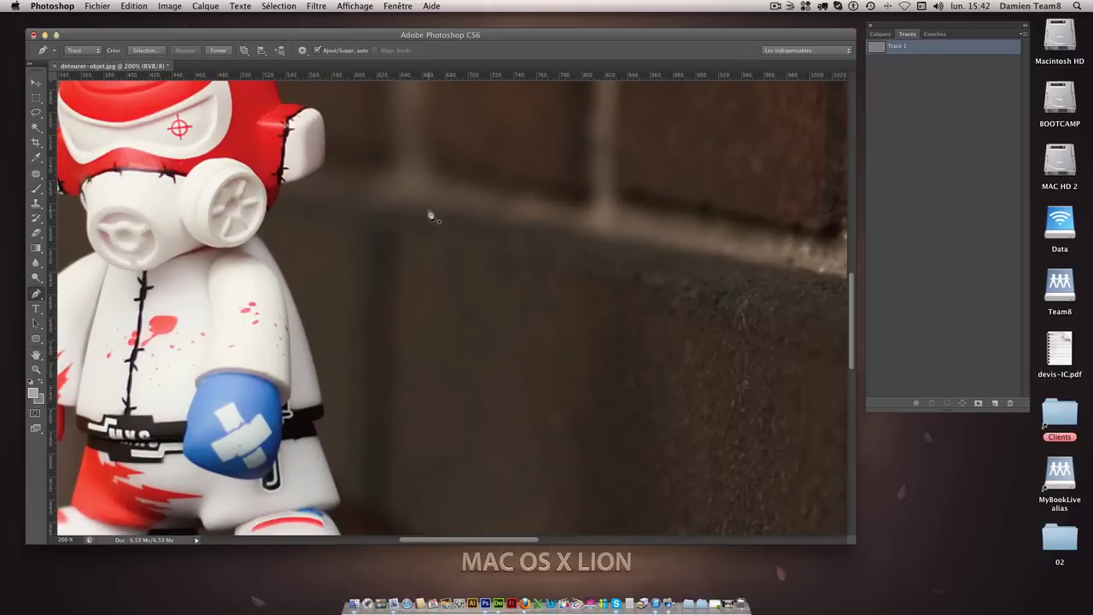
{"action": "left_click_drag", "start_coordinate": [304, 225], "coordinate": [549, 372]}
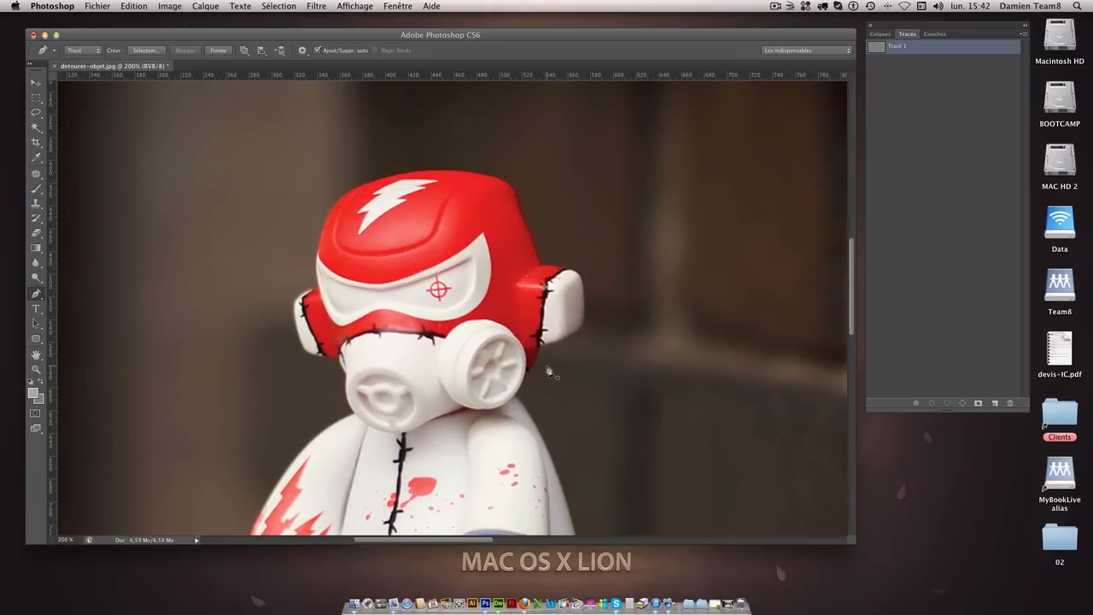
{"action": "key", "text": "ctrl+plus"}
{"action": "left_click_drag", "start_coordinate": [454, 322], "coordinate": [491, 303]}
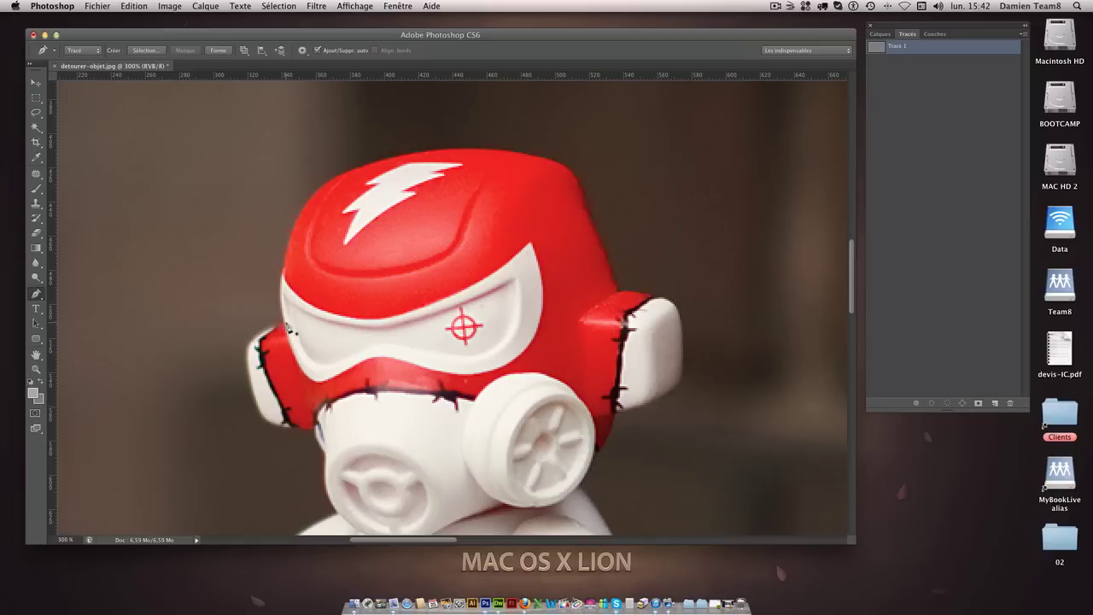
Place curved Pen anchors from the helmet's left edge along its top.
{"action": "left_click", "coordinate": [286, 323]}
{"action": "left_click_drag", "start_coordinate": [356, 170], "coordinate": [447, 136]}
{"action": "mouse_move", "coordinate": [451, 138]}
{"action": "left_mouse_down"}
{"action": "mouse_move", "coordinate": [387, 132]}
{"action": "mouse_move", "coordinate": [404, 134]}
{"action": "mouse_move", "coordinate": [493, 233]}
{"action": "left_mouse_up"}
{"action": "mouse_move", "coordinate": [531, 157]}
{"action": "left_mouse_down"}
{"action": "mouse_move", "coordinate": [659, 171]}
{"action": "mouse_move", "coordinate": [648, 176]}
{"action": "left_mouse_up"}
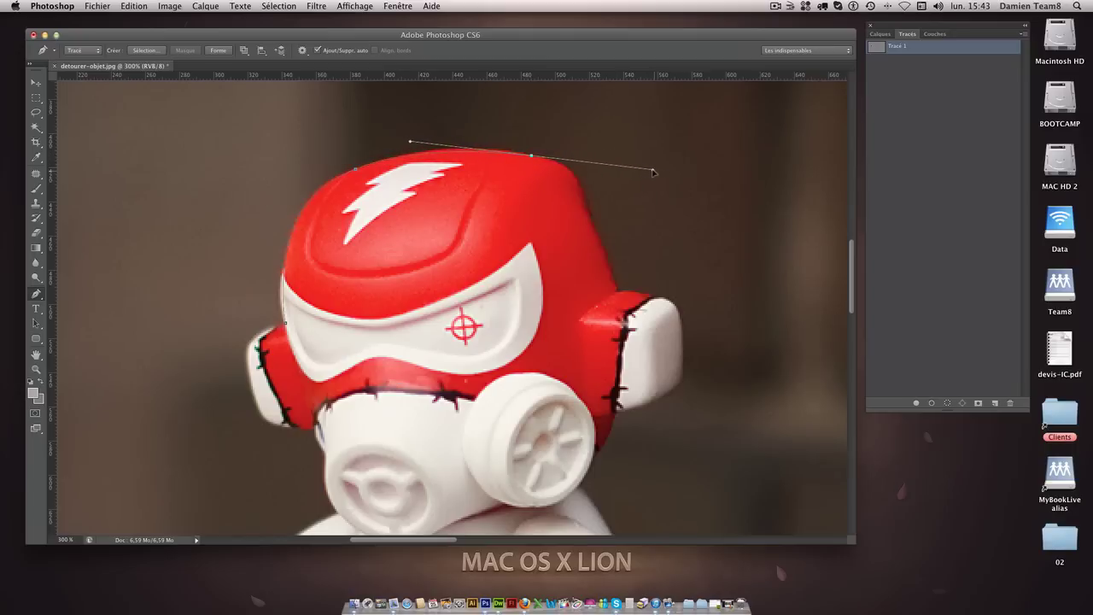
Trace the helmet's right side with corner and curved anchors, undoing misplaced points.
{"action": "left_click", "coordinate": [531, 157], "text": "alt"}
{"action": "scroll", "coordinate": [524, 177], "scroll_direction": "down", "scroll_amount": 2}
{"action": "scroll", "coordinate": [525, 177], "scroll_direction": "right", "scroll_amount": 5}
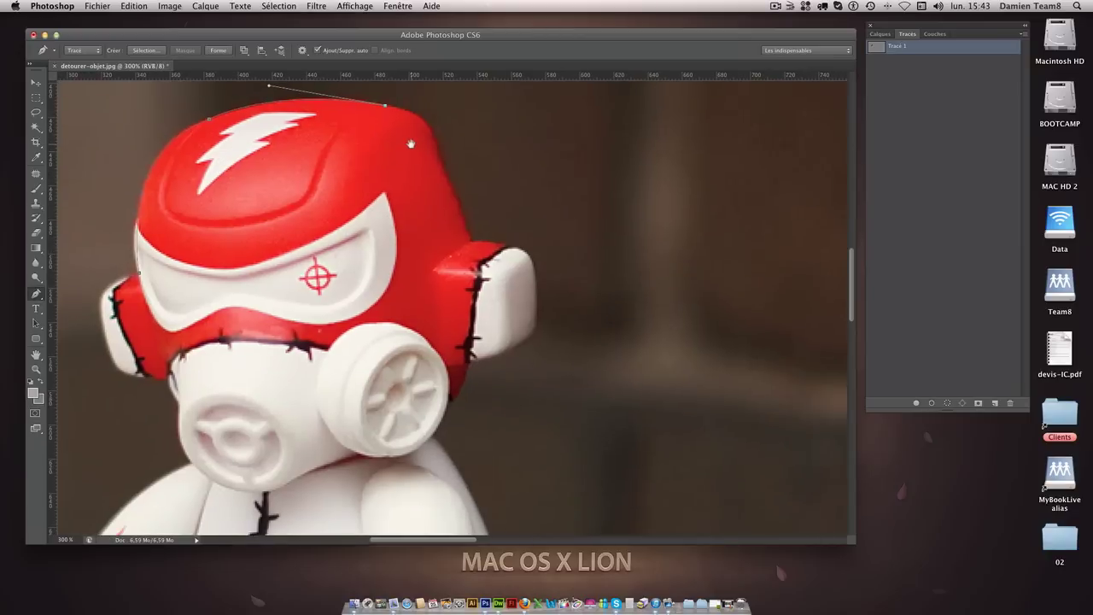
{"action": "left_click_drag", "start_coordinate": [438, 149], "coordinate": [453, 196]}
{"action": "left_click", "coordinate": [453, 195]}
{"action": "key", "text": "ctrl+z"}
{"action": "left_click", "coordinate": [437, 149], "text": "alt"}
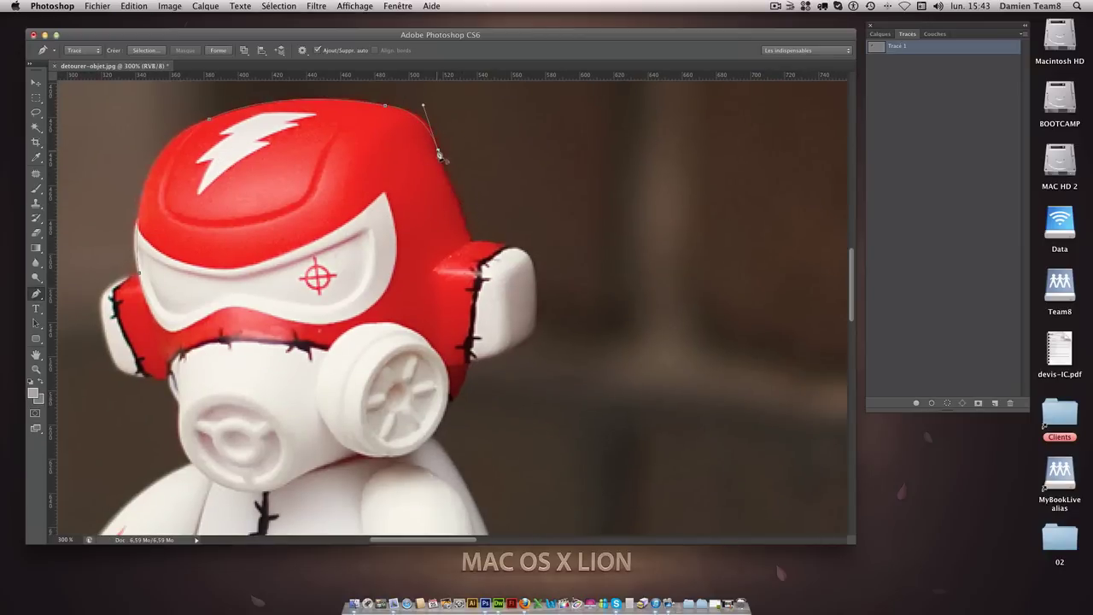
{"action": "left_click", "coordinate": [470, 238]}
{"action": "left_click_drag", "start_coordinate": [471, 235], "coordinate": [370, 124]}
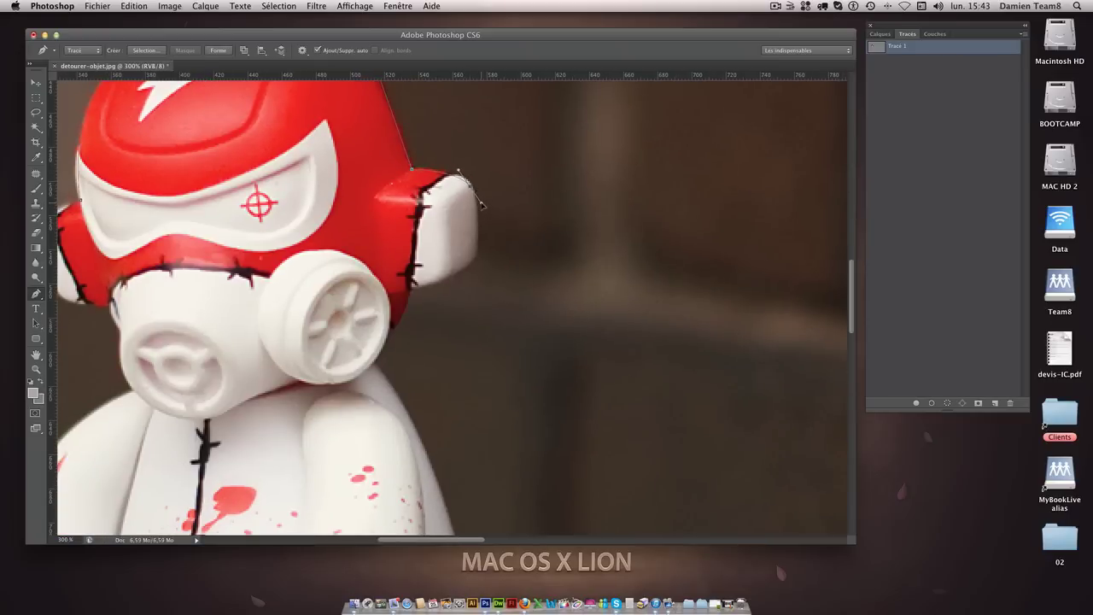
{"action": "key", "text": "super+z"}
{"action": "left_click_drag", "start_coordinate": [476, 191], "coordinate": [485, 215]}
{"action": "key", "text": "super+z"}
Curve the outline around the gas-mask filter and pan toward the right arm.
{"action": "left_click_drag", "start_coordinate": [475, 258], "coordinate": [471, 265]}
{"action": "left_click_drag", "start_coordinate": [411, 289], "coordinate": [385, 293]}
{"action": "scroll", "coordinate": [406, 318], "scroll_direction": "down", "scroll_amount": 5}
{"action": "scroll", "coordinate": [407, 318], "scroll_direction": "left", "scroll_amount": 5}
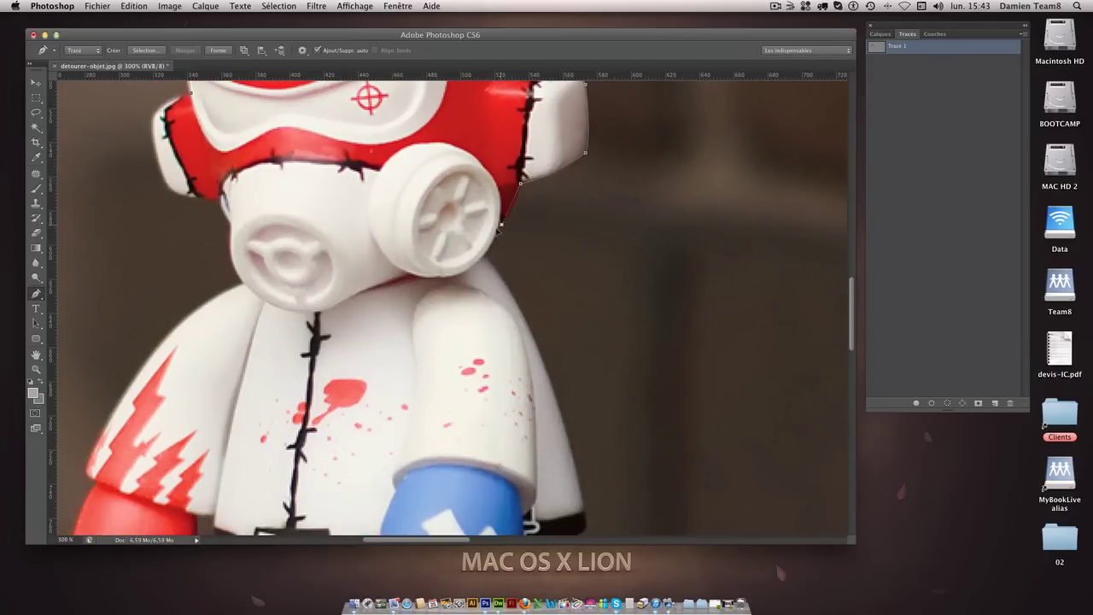
{"action": "left_click_drag", "start_coordinate": [497, 228], "coordinate": [476, 258]}
{"action": "scroll", "coordinate": [502, 337], "scroll_direction": "down", "scroll_amount": 5}
{"action": "mouse_move", "coordinate": [503, 346]}
{"action": "left_mouse_down"}
{"action": "mouse_move", "coordinate": [419, 244]}
{"action": "mouse_move", "coordinate": [592, 362]}
{"action": "mouse_move", "coordinate": [396, 317]}
{"action": "mouse_move", "coordinate": [684, 212]}
{"action": "left_mouse_up"}
{"action": "scroll", "coordinate": [646, 239], "scroll_direction": "down", "scroll_amount": 2}
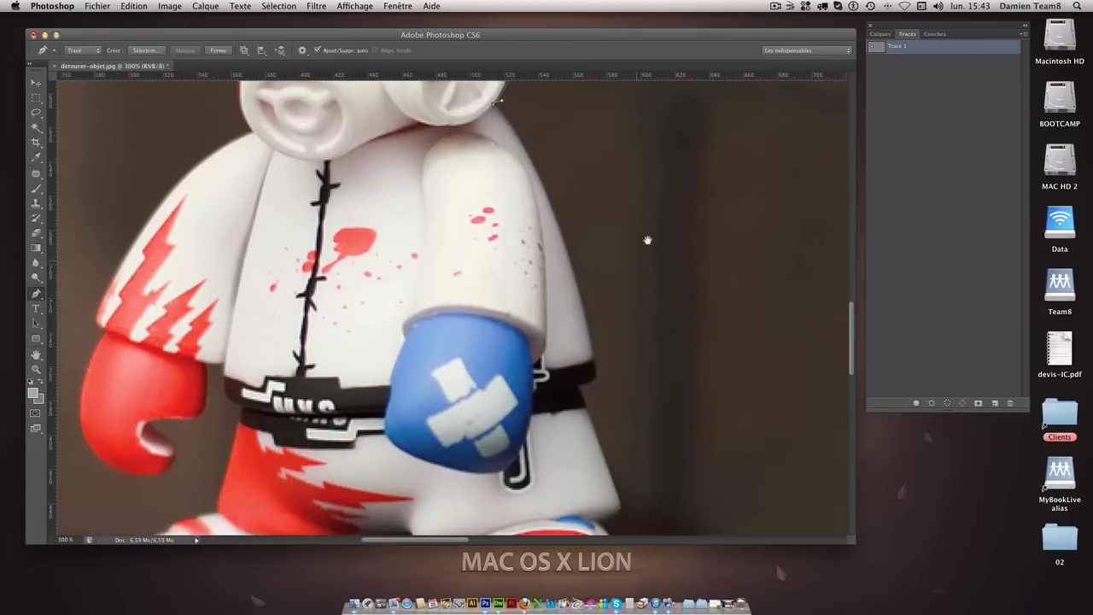
{"action": "key", "text": "super+minus"}
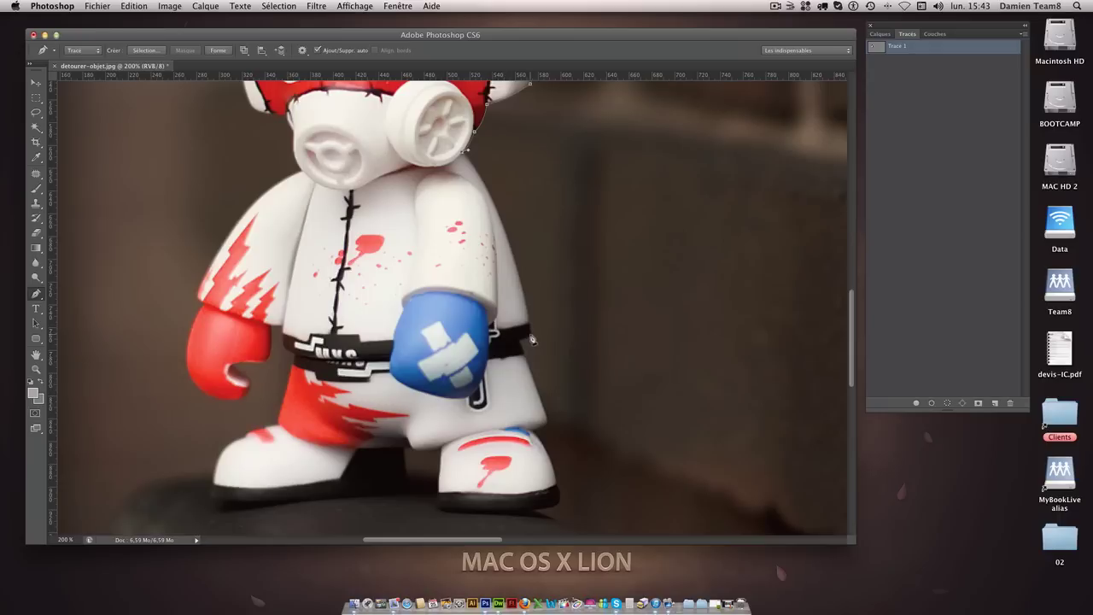
Run the outline down the right arm to the right shoe's sole.
{"action": "left_click_drag", "start_coordinate": [531, 336], "coordinate": [551, 467]}
{"action": "mouse_move", "coordinate": [518, 352]}
{"action": "left_mouse_down"}
{"action": "mouse_move", "coordinate": [570, 275]}
{"action": "mouse_move", "coordinate": [503, 275]}
{"action": "left_mouse_up"}
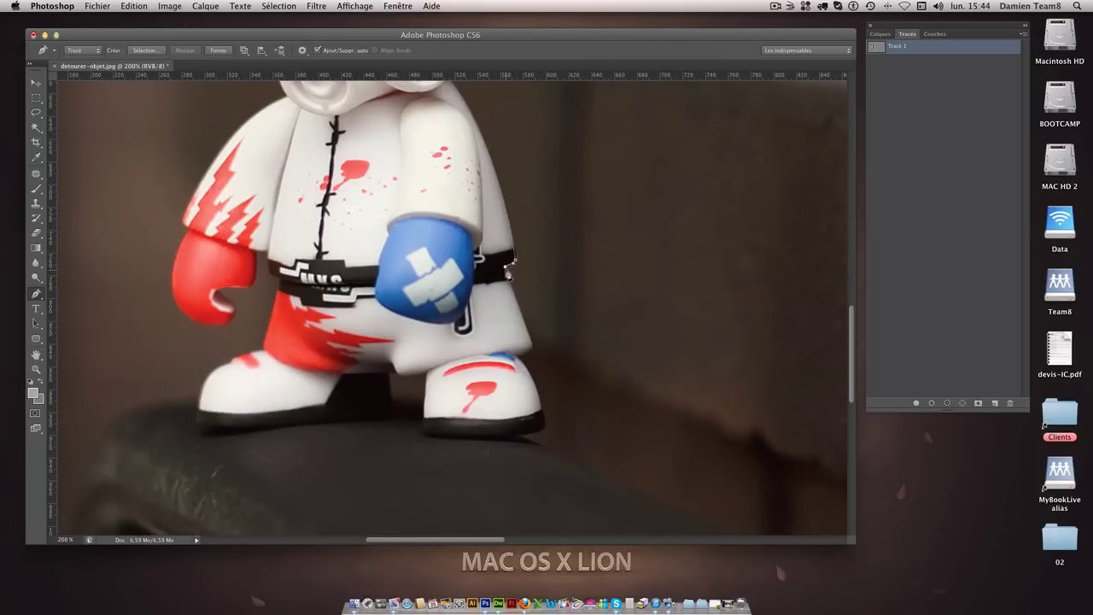
{"action": "left_click", "coordinate": [532, 347]}
{"action": "left_click_drag", "start_coordinate": [542, 410], "coordinate": [543, 429]}
{"action": "left_click", "coordinate": [545, 435]}
{"action": "left_click_drag", "start_coordinate": [463, 440], "coordinate": [417, 438]}
Continue around the right heel, between the legs and along the left shoe's sole.
{"action": "mouse_move", "coordinate": [415, 429]}
{"action": "left_mouse_down"}
{"action": "mouse_move", "coordinate": [427, 436]}
{"action": "mouse_move", "coordinate": [431, 415]}
{"action": "left_mouse_up"}
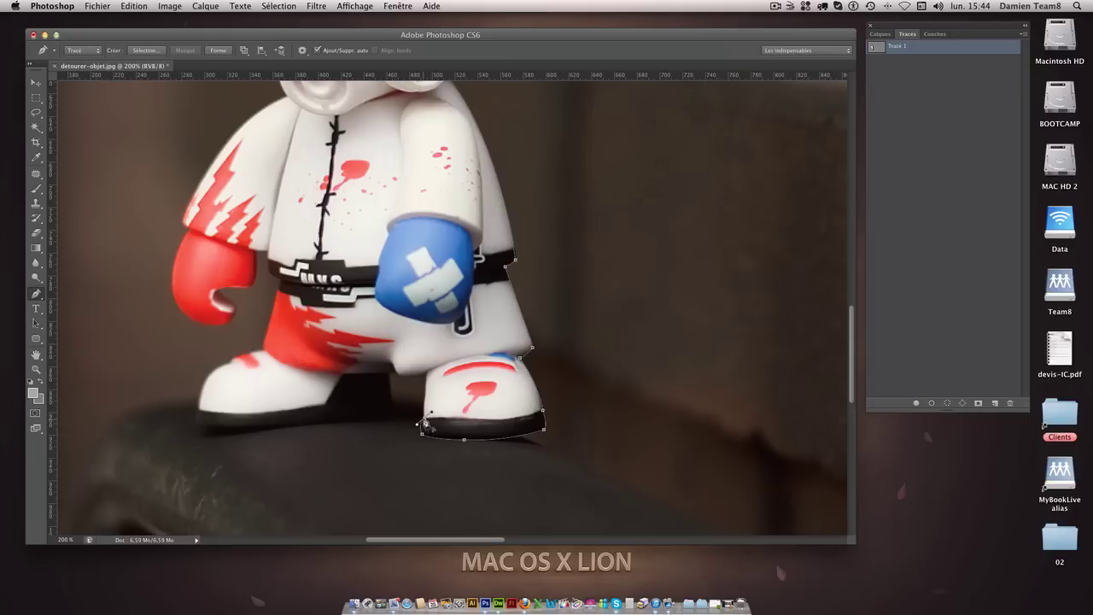
{"action": "left_click_drag", "start_coordinate": [430, 415], "coordinate": [430, 418]}
{"action": "left_click", "coordinate": [426, 376]}
{"action": "mouse_move", "coordinate": [398, 377]}
{"action": "left_mouse_down"}
{"action": "mouse_move", "coordinate": [392, 418]}
{"action": "mouse_move", "coordinate": [389, 376]}
{"action": "left_mouse_up"}
{"action": "left_click", "coordinate": [393, 416]}
{"action": "mouse_move", "coordinate": [238, 428]}
{"action": "left_mouse_down"}
{"action": "mouse_move", "coordinate": [195, 428]}
{"action": "mouse_move", "coordinate": [191, 398]}
{"action": "left_mouse_up"}
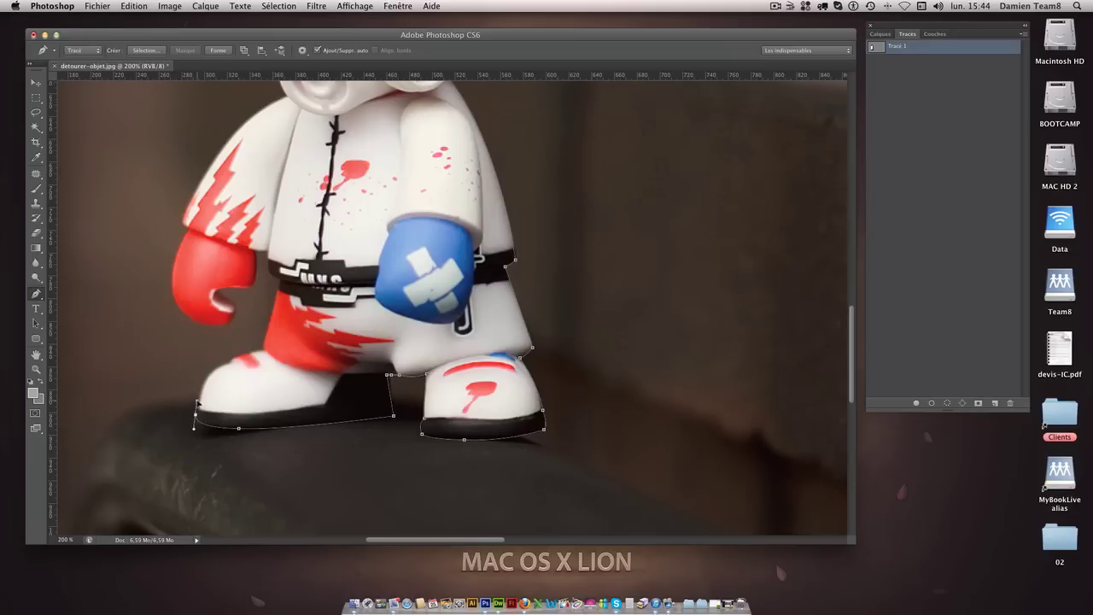
Make a sharp corner at the left sole and trace up the left shoe to the belt.
{"action": "left_click", "coordinate": [196, 415], "text": "alt"}
{"action": "left_click_drag", "start_coordinate": [266, 348], "coordinate": [331, 343]}
{"action": "left_click", "coordinate": [267, 349], "text": "alt"}
{"action": "left_click_drag", "start_coordinate": [272, 240], "coordinate": [257, 285]}
Trace around the red glove and up the left arm.
{"action": "left_click_drag", "start_coordinate": [251, 285], "coordinate": [206, 293]}
{"action": "left_click", "coordinate": [219, 292]}
{"action": "left_click_drag", "start_coordinate": [221, 328], "coordinate": [196, 337]}
{"action": "mouse_move", "coordinate": [173, 324]}
{"action": "left_mouse_down"}
{"action": "mouse_move", "coordinate": [174, 237]}
{"action": "mouse_move", "coordinate": [176, 283]}
{"action": "left_mouse_up"}
{"action": "left_click_drag", "start_coordinate": [194, 229], "coordinate": [212, 211]}
Add the last anchors along the gas mask and close Tracé 1 at the helmet's left edge.
{"action": "left_click_drag", "start_coordinate": [261, 159], "coordinate": [283, 305]}
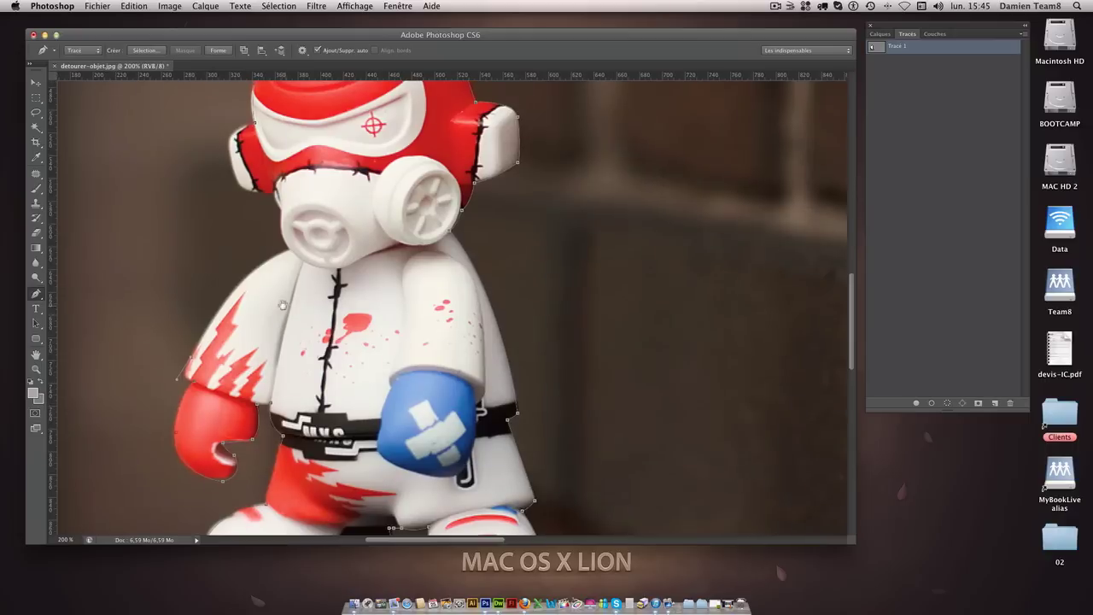
{"action": "left_click_drag", "start_coordinate": [290, 251], "coordinate": [345, 237]}
{"action": "scroll", "coordinate": [318, 320], "scroll_direction": "up", "scroll_amount": 5}
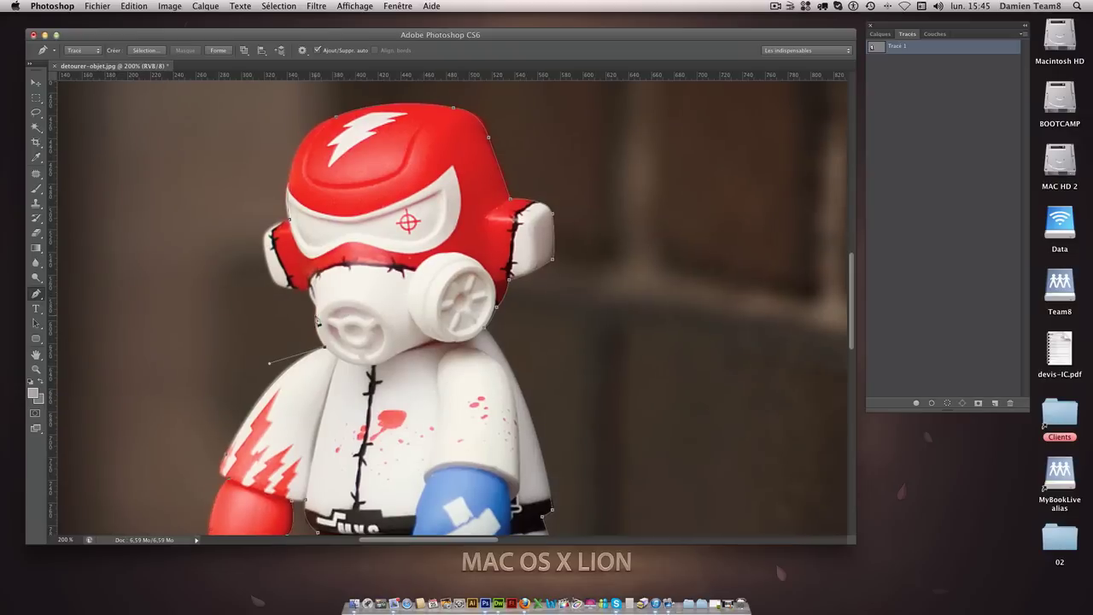
{"action": "left_click_drag", "start_coordinate": [316, 309], "coordinate": [322, 296]}
{"action": "mouse_move", "coordinate": [322, 298]}
{"action": "left_mouse_down"}
{"action": "mouse_move", "coordinate": [265, 266]}
{"action": "mouse_move", "coordinate": [270, 274]}
{"action": "left_mouse_up"}
{"action": "scroll", "coordinate": [294, 218], "scroll_direction": "up", "scroll_amount": 3}
{"action": "scroll", "coordinate": [294, 217], "scroll_direction": "up", "scroll_amount": 2}
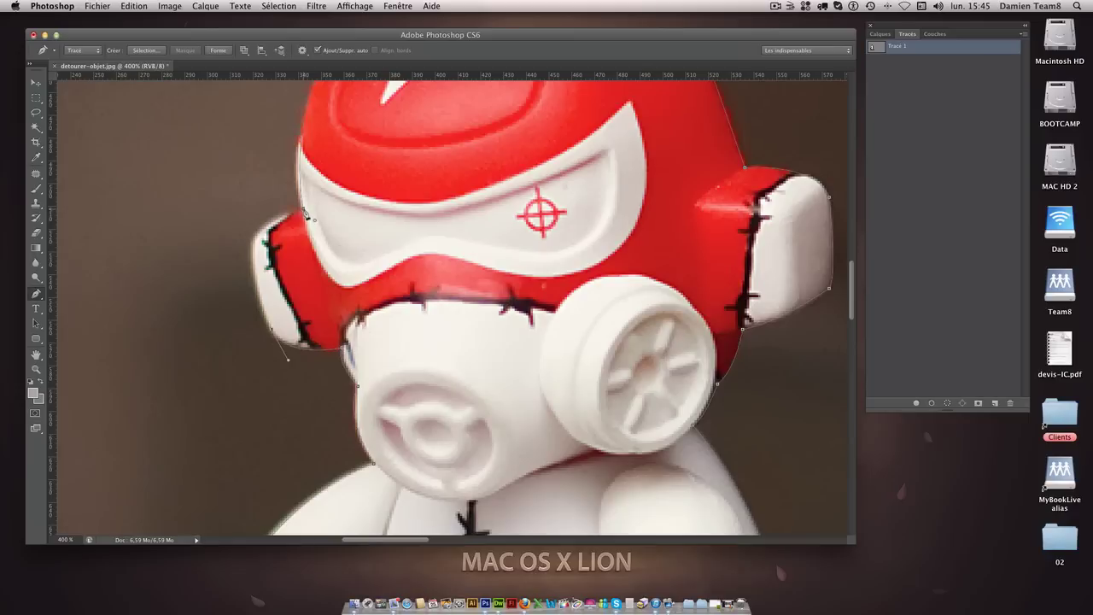
{"action": "left_click_drag", "start_coordinate": [304, 210], "coordinate": [398, 195]}
Zoom out to 100% to view the whole figure inside the closed outline.
{"action": "key", "text": "super+1"}
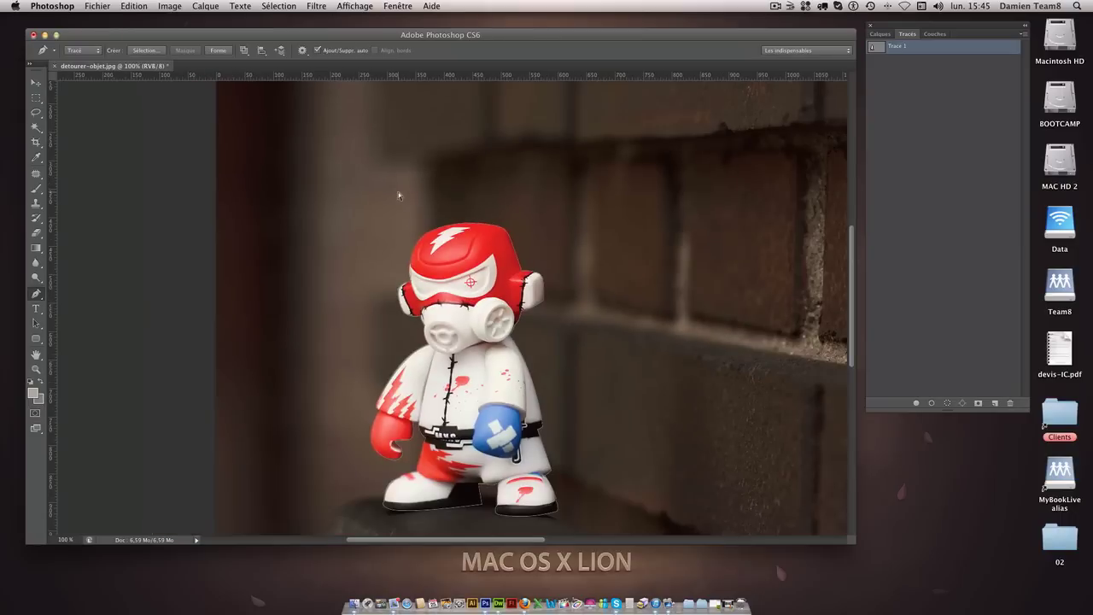
{"action": "scroll", "coordinate": [399, 197], "scroll_direction": "down", "scroll_amount": 3}
{"action": "scroll", "coordinate": [400, 198], "scroll_direction": "right", "scroll_amount": 3}
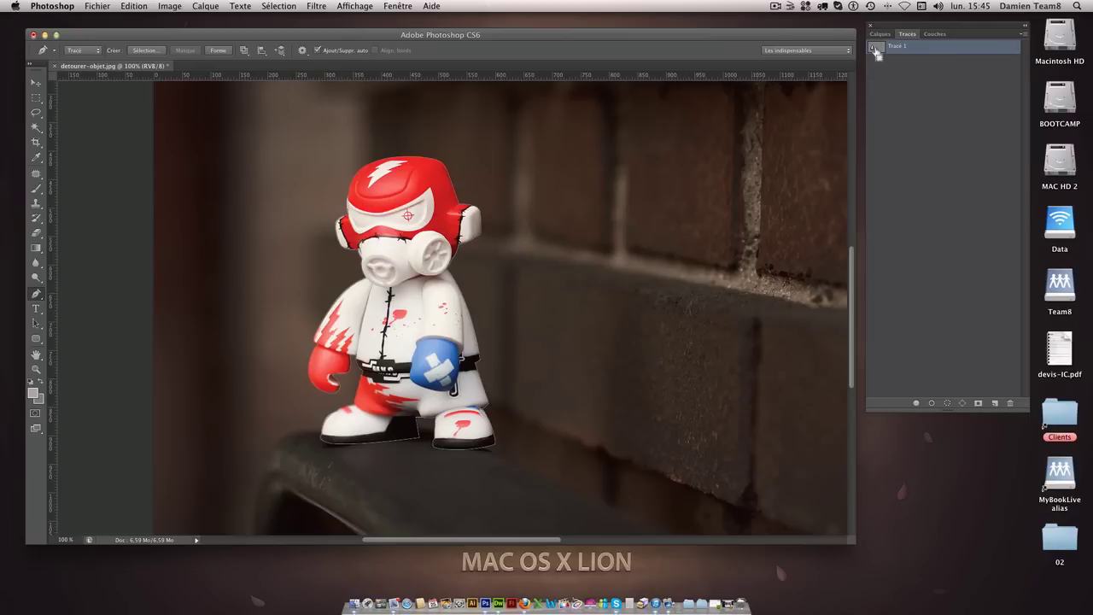
Load Tracé 1 as a selection, copy the figure to Calque 1, and drag it right of the original.
{"action": "left_click", "coordinate": [875, 51], "text": "super"}
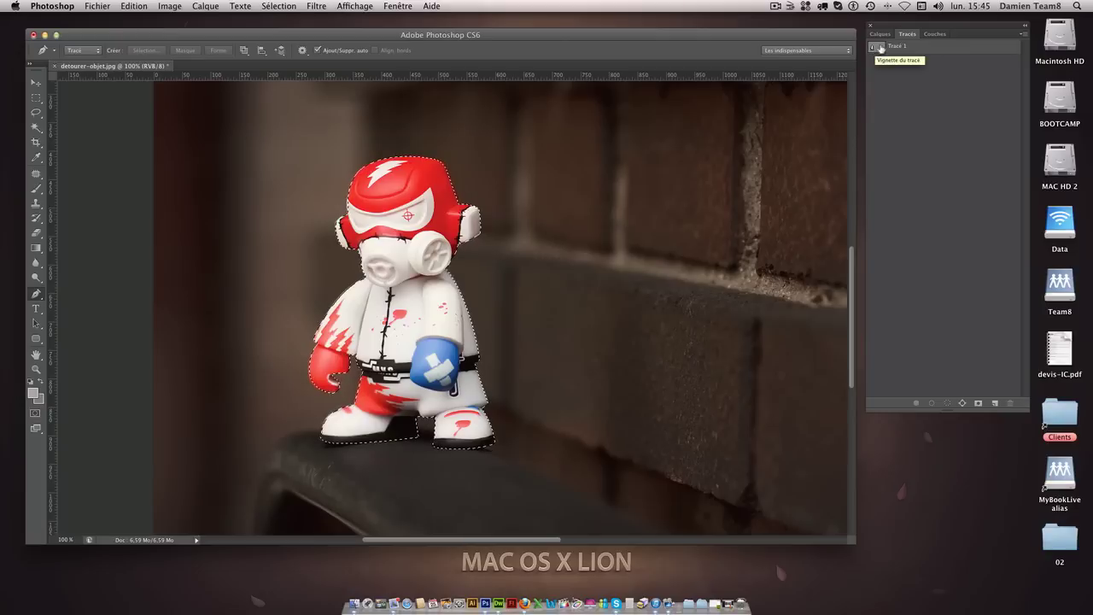
{"action": "left_click", "coordinate": [879, 34]}
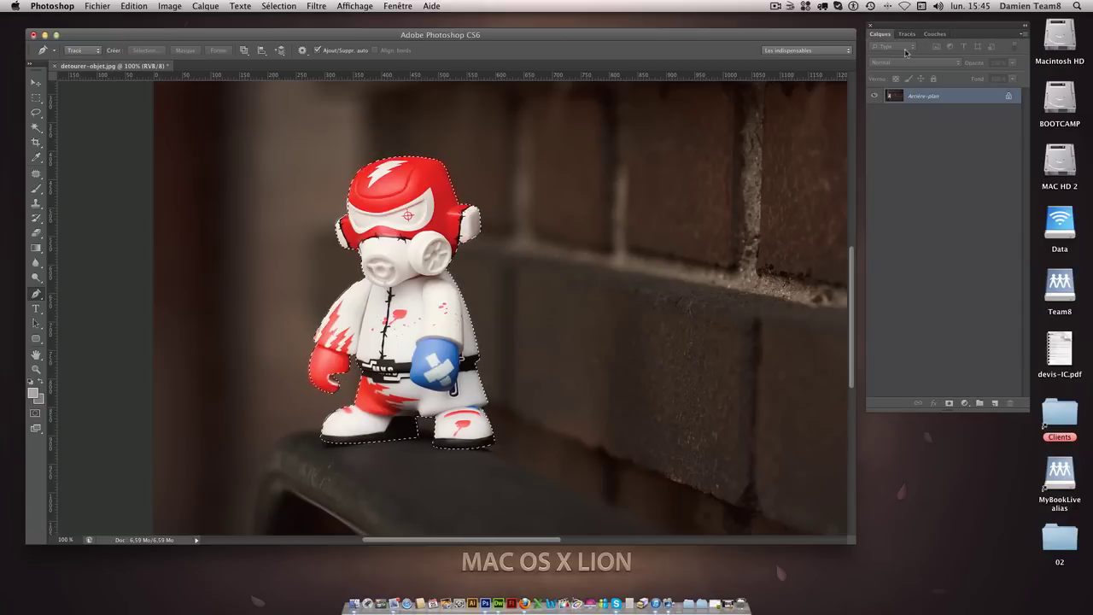
{"action": "key", "text": "super+j"}
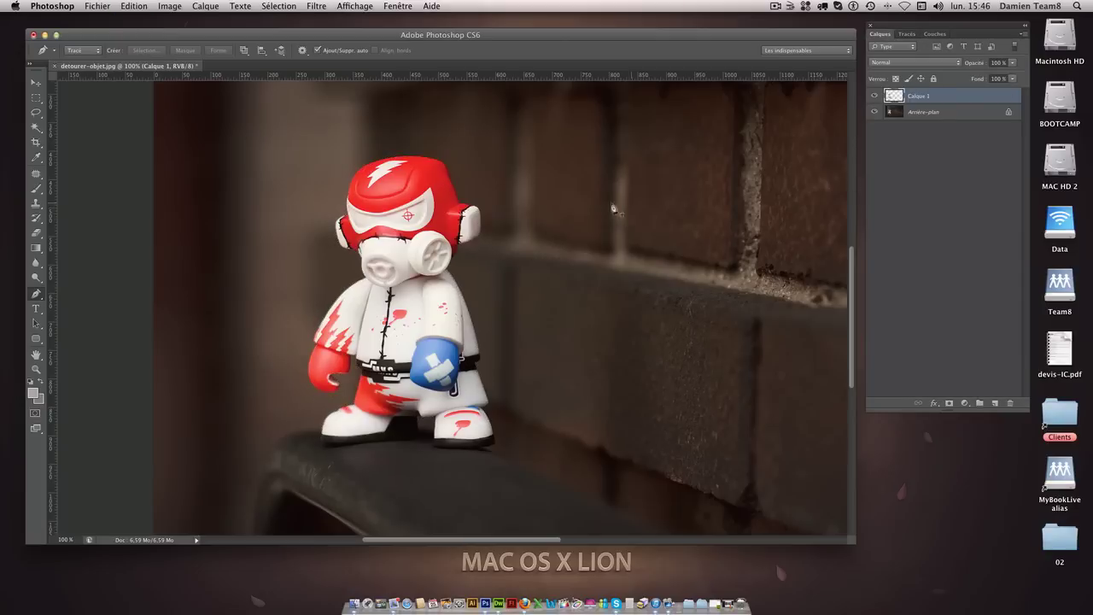
{"action": "key", "text": "v"}
{"action": "left_click_drag", "start_coordinate": [432, 232], "coordinate": [685, 233]}
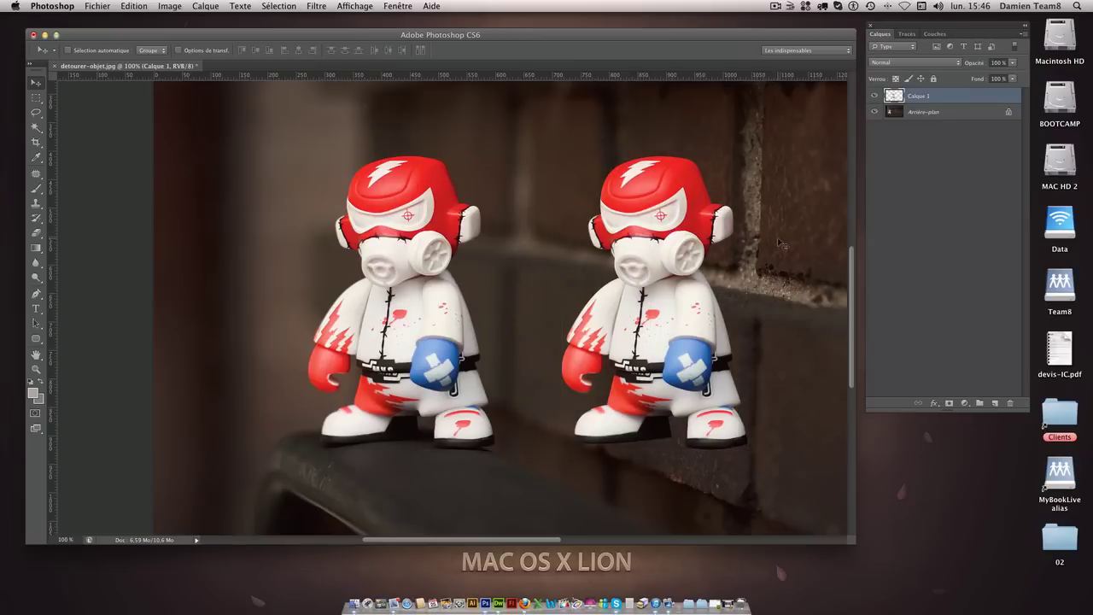
Zoom out and drag the Calque 1 figure down-left in front of the original on the ledge.
{"action": "key", "text": "super+minus"}
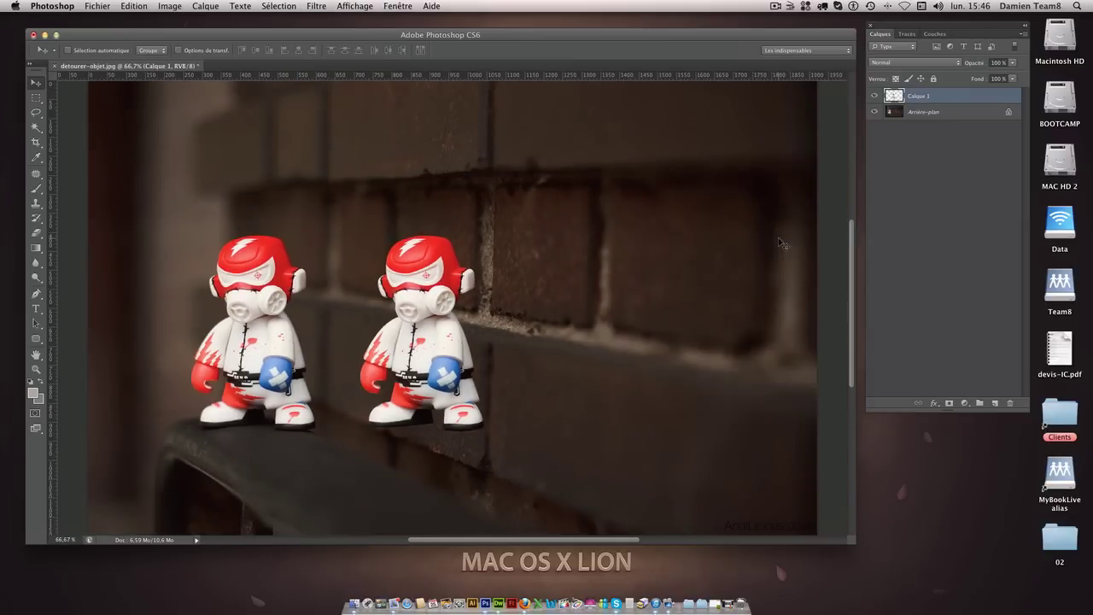
{"action": "scroll", "coordinate": [547, 281], "scroll_direction": "down", "scroll_amount": 5}
{"action": "mouse_move", "coordinate": [398, 290]}
{"action": "left_mouse_down"}
{"action": "mouse_move", "coordinate": [339, 356]}
{"action": "mouse_move", "coordinate": [372, 368]}
{"action": "left_mouse_up"}
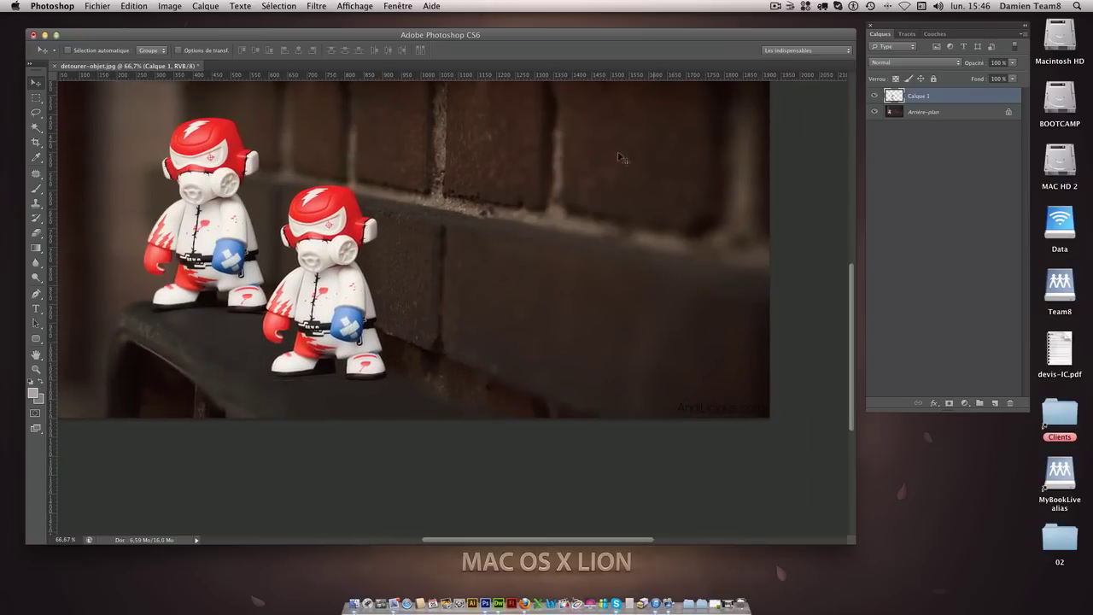
Add a new empty layer beneath the figures layer and rename the figures layer trace1.
{"action": "left_click", "coordinate": [994, 402]}
{"action": "left_click_drag", "start_coordinate": [950, 98], "coordinate": [941, 117]}
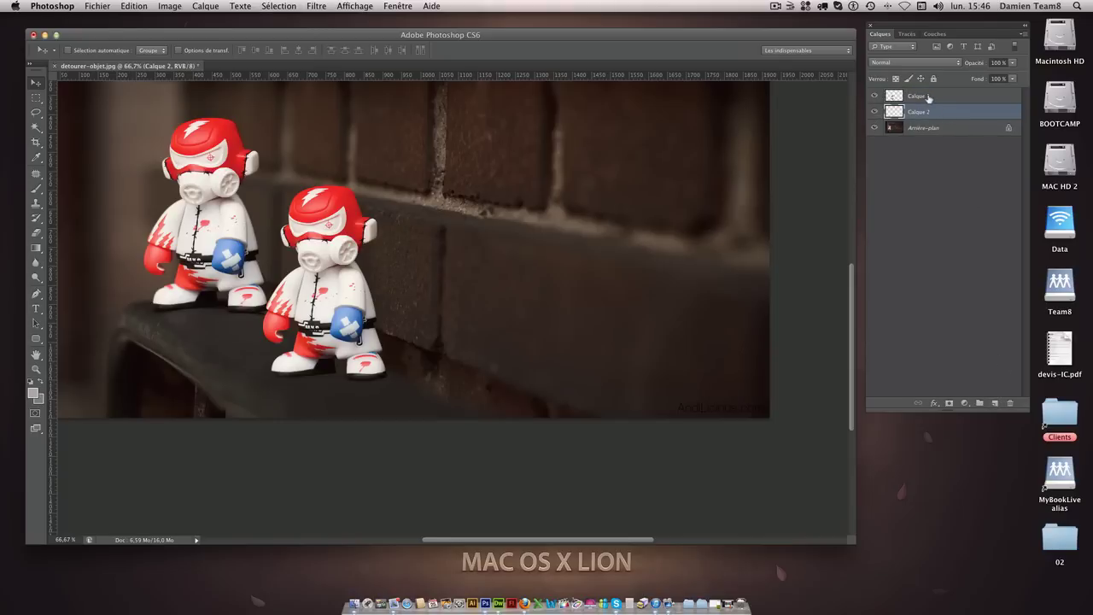
{"action": "double_click", "coordinate": [928, 98]}
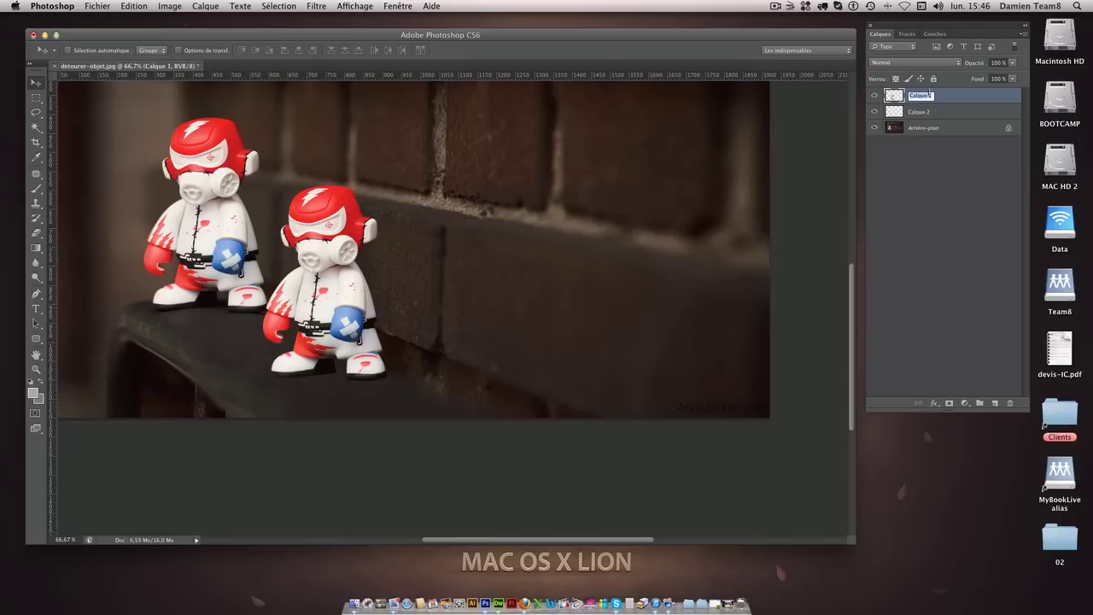
{"action": "type", "text": "F"}
{"action": "type", "text": "trace1"}
{"action": "key", "text": "Return"}
Rename the new empty layer to ombre.
{"action": "left_click", "coordinate": [940, 125]}
{"action": "double_click", "coordinate": [944, 117]}
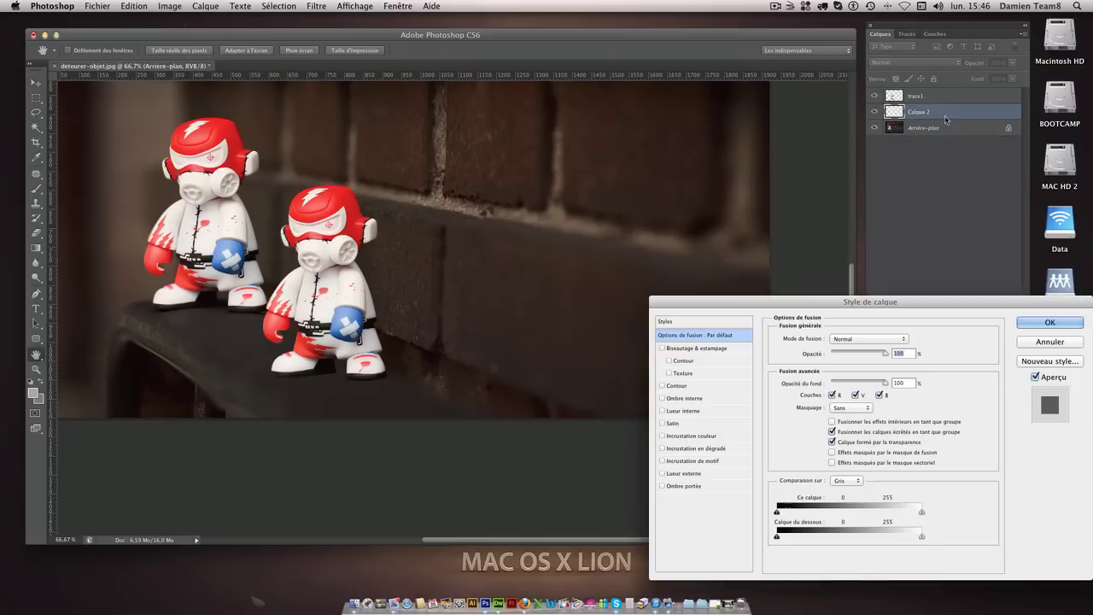
{"action": "key", "text": "Escape"}
{"action": "double_click", "coordinate": [921, 113]}
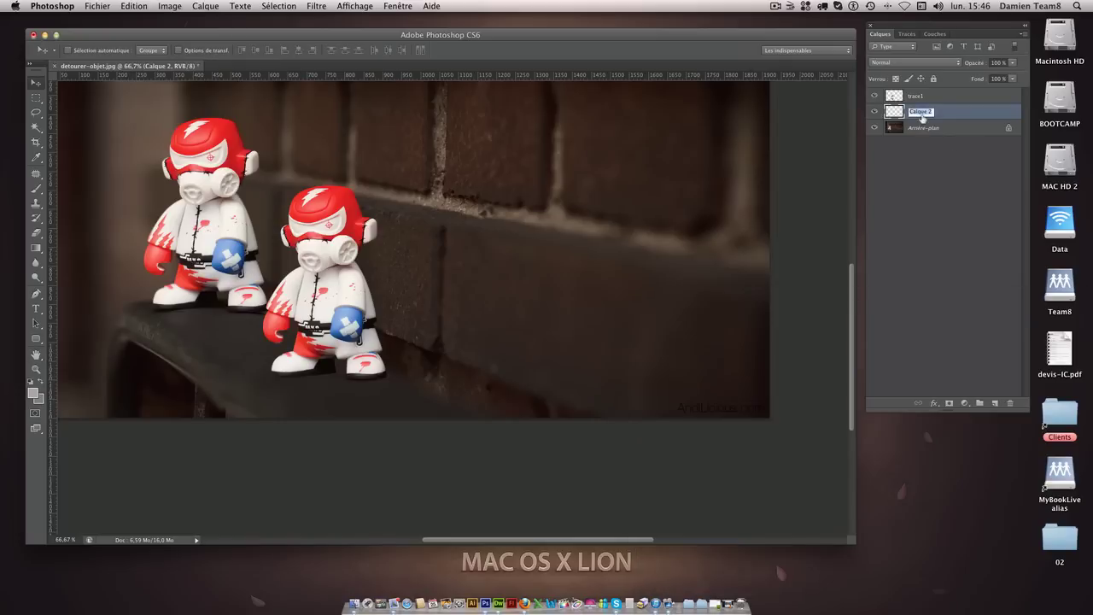
{"action": "type", "text": "ombre"}
{"action": "key", "text": "Return"}
Set up a large soft round brush with 0% hardness at 20% opacity.
{"action": "left_click", "coordinate": [36, 188]}
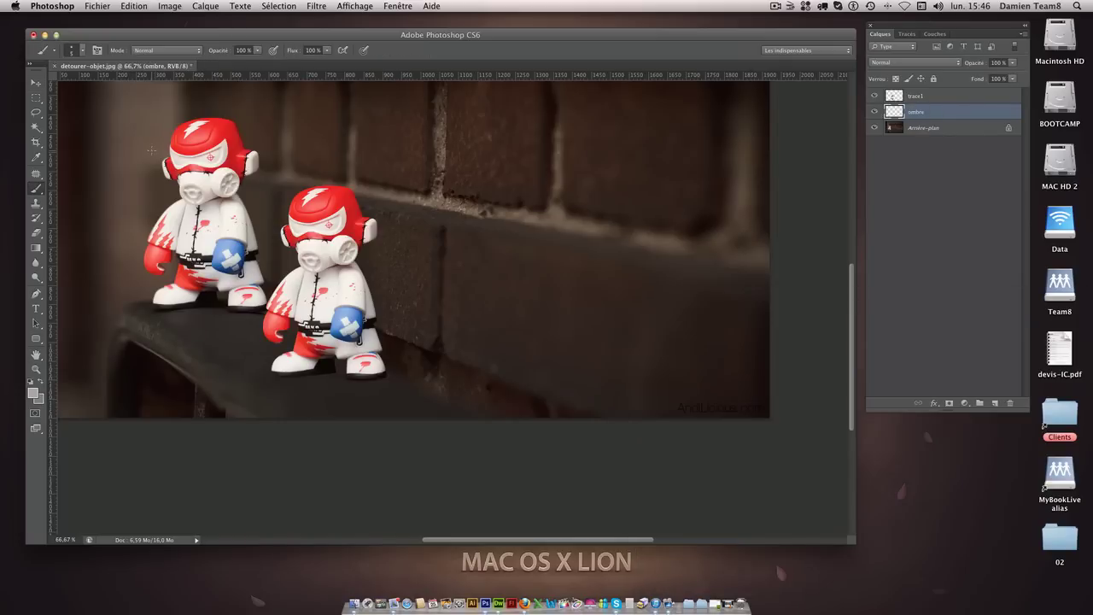
{"action": "left_click", "coordinate": [83, 52]}
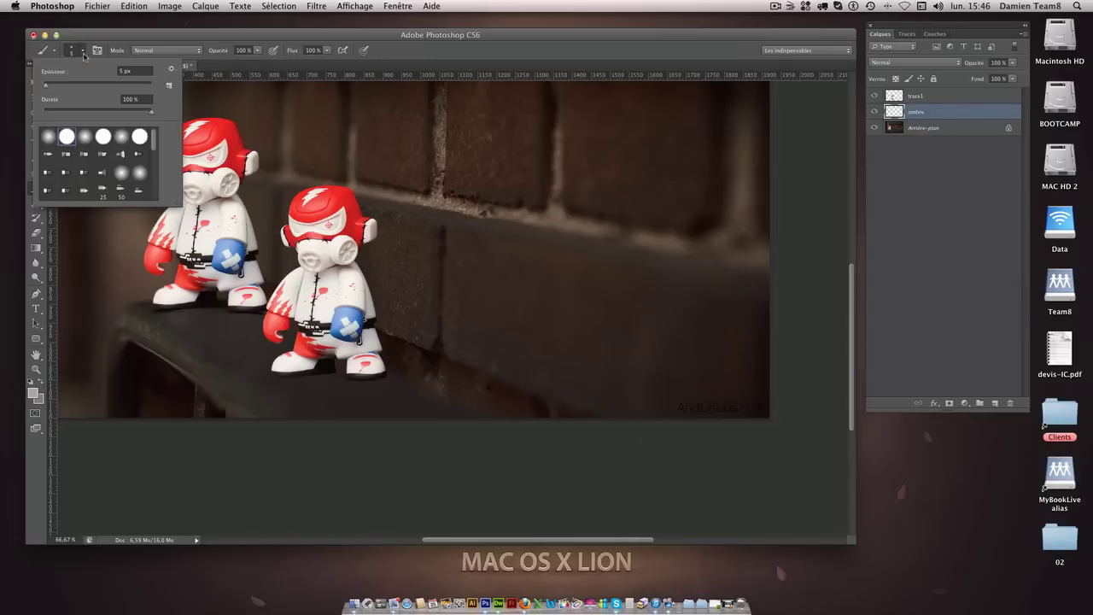
{"action": "left_click", "coordinate": [49, 137]}
{"action": "left_click_drag", "start_coordinate": [47, 88], "coordinate": [80, 88]}
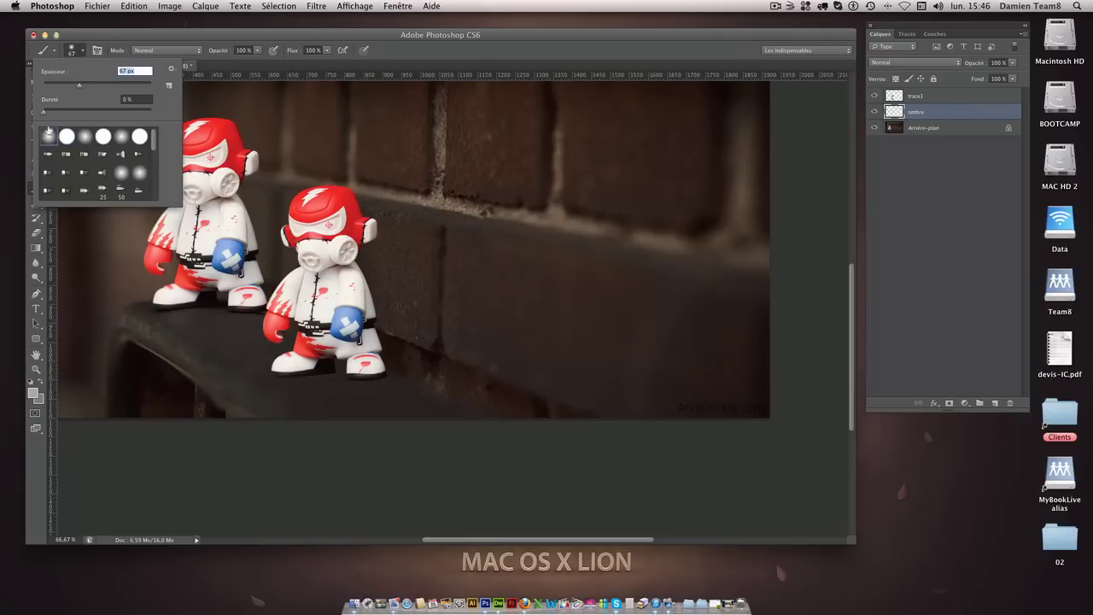
{"action": "left_click", "coordinate": [412, 39]}
{"action": "left_click", "coordinate": [246, 49]}
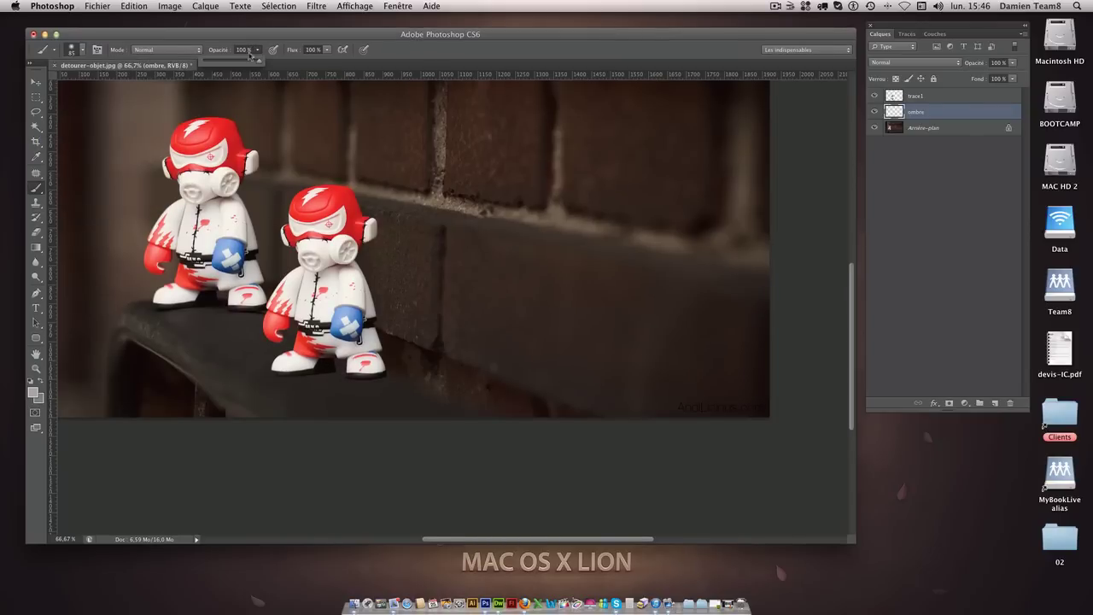
{"action": "type", "text": "20"}
{"action": "key", "text": "Return"}
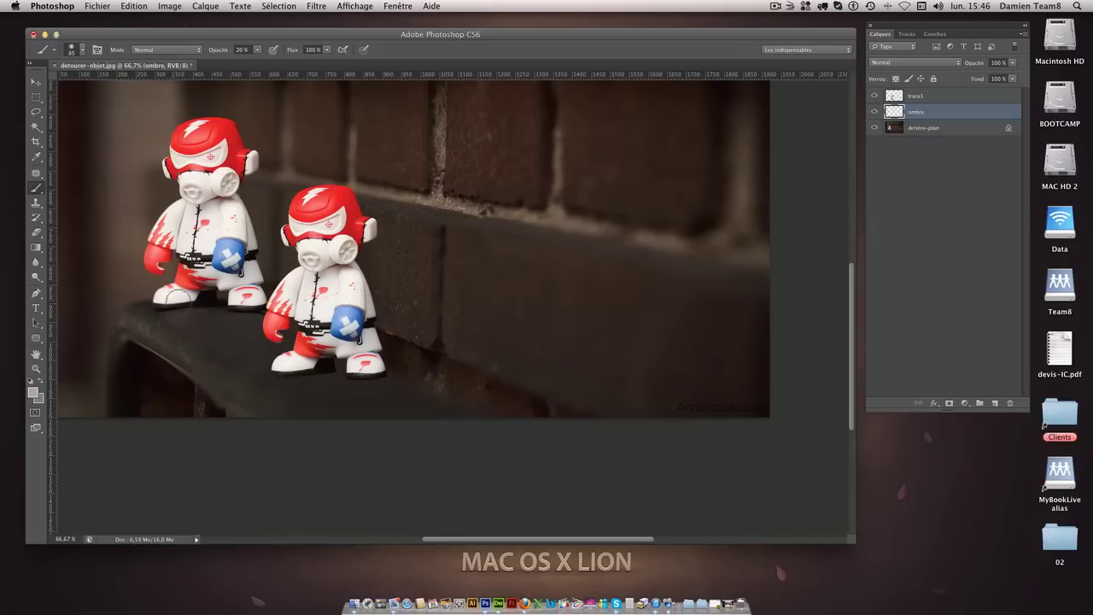
Paint a soft black shadow under the front figure's feet on the ombre layer.
{"action": "left_click_drag", "start_coordinate": [282, 365], "coordinate": [317, 365]}
{"action": "key", "text": "super+z"}
{"action": "left_click", "coordinate": [31, 380]}
{"action": "left_click_drag", "start_coordinate": [324, 362], "coordinate": [270, 362]}
{"action": "left_click_drag", "start_coordinate": [334, 363], "coordinate": [308, 367]}
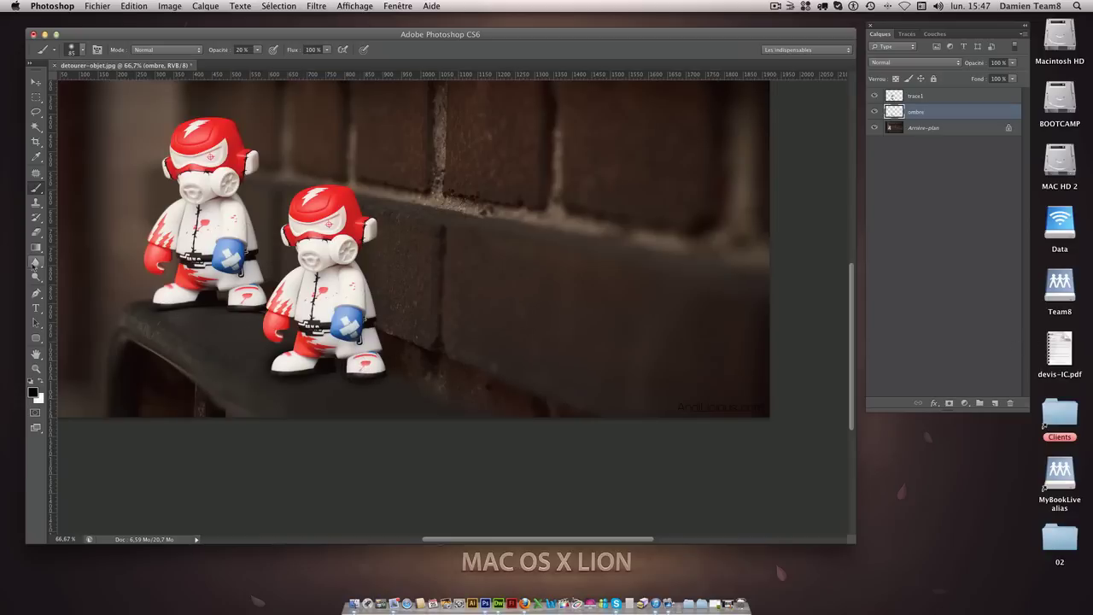
Set up the Eraser with a soft round tip of about 50 px at 30% opacity.
{"action": "left_click", "coordinate": [35, 232]}
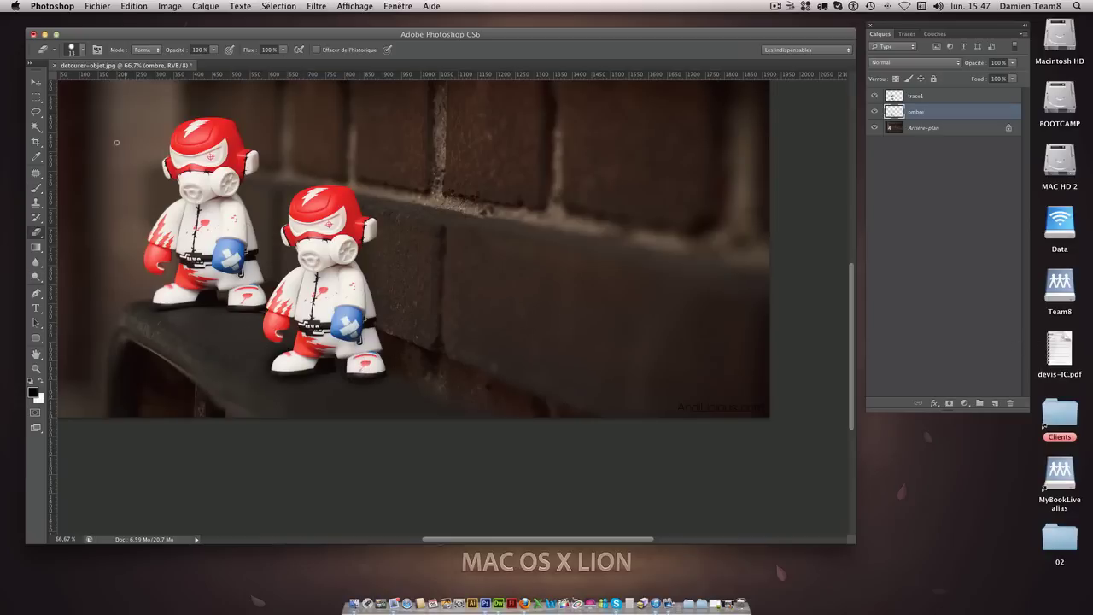
{"action": "left_click", "coordinate": [82, 51]}
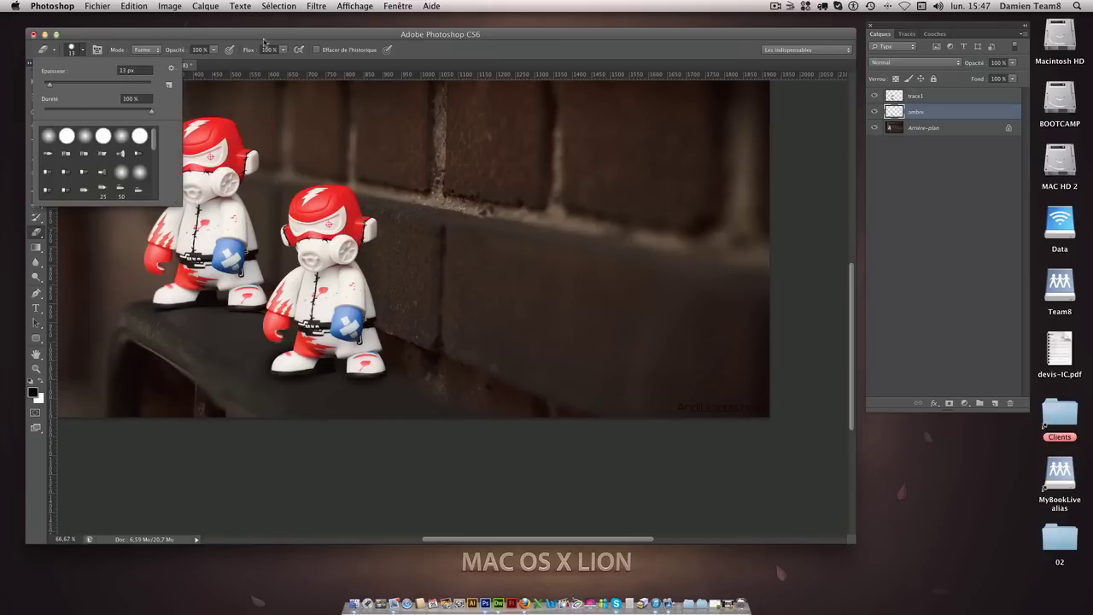
{"action": "key", "text": "Escape"}
{"action": "left_click", "coordinate": [73, 51]}
{"action": "left_click", "coordinate": [48, 135]}
{"action": "left_click_drag", "start_coordinate": [49, 87], "coordinate": [70, 90]}
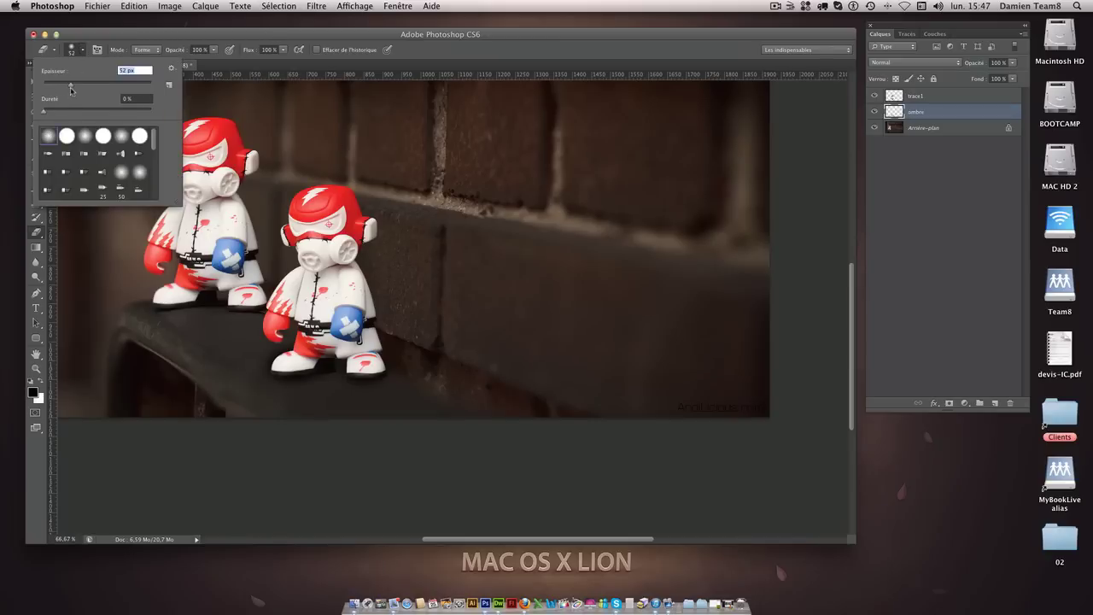
{"action": "left_click", "coordinate": [215, 62]}
{"action": "left_click_drag", "start_coordinate": [201, 64], "coordinate": [177, 64]}
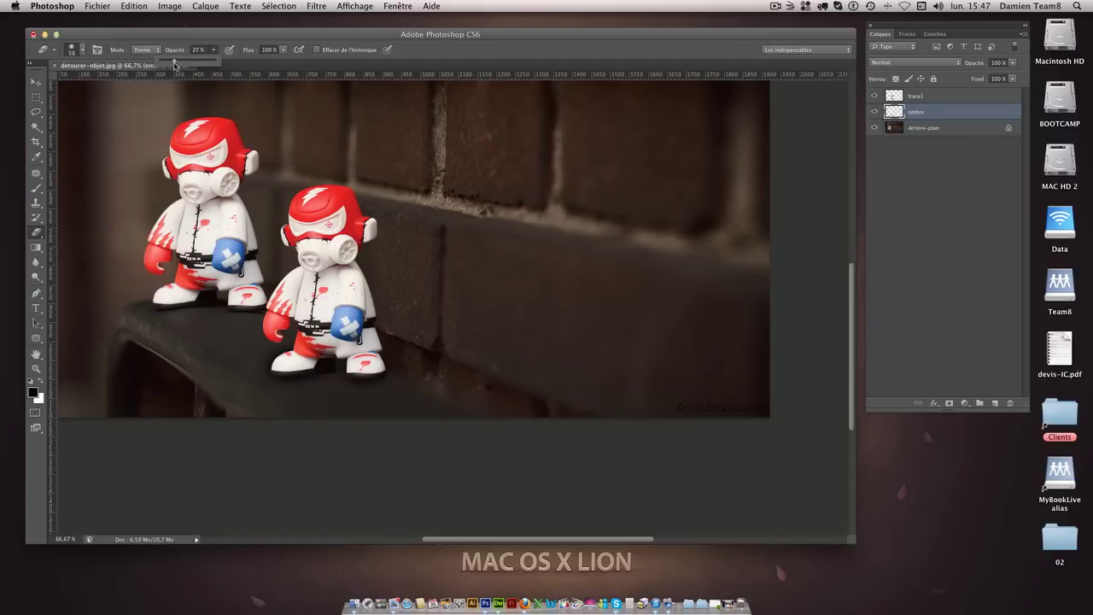
{"action": "left_click", "coordinate": [284, 344]}
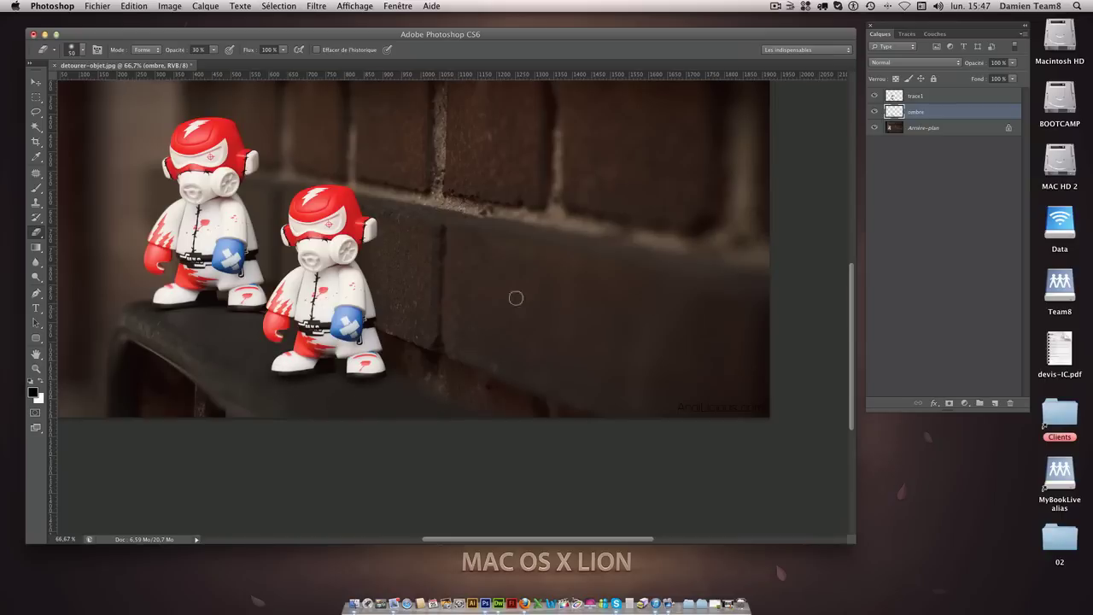
Add a layer mask to the ombre layer and target it with the Brush tool.
{"action": "left_click", "coordinate": [949, 403]}
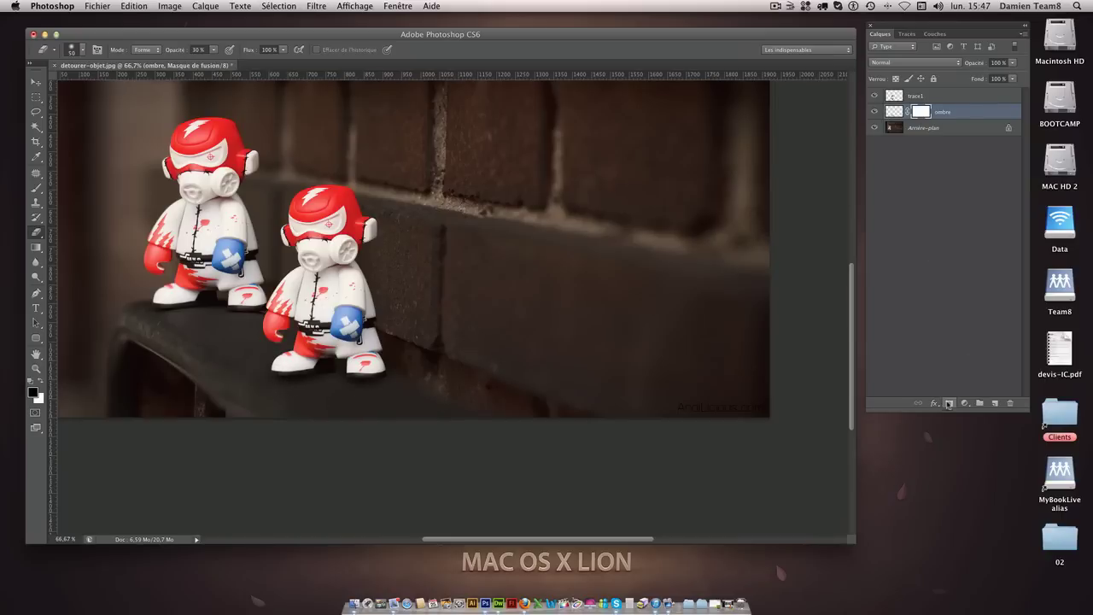
{"action": "left_click", "coordinate": [894, 112]}
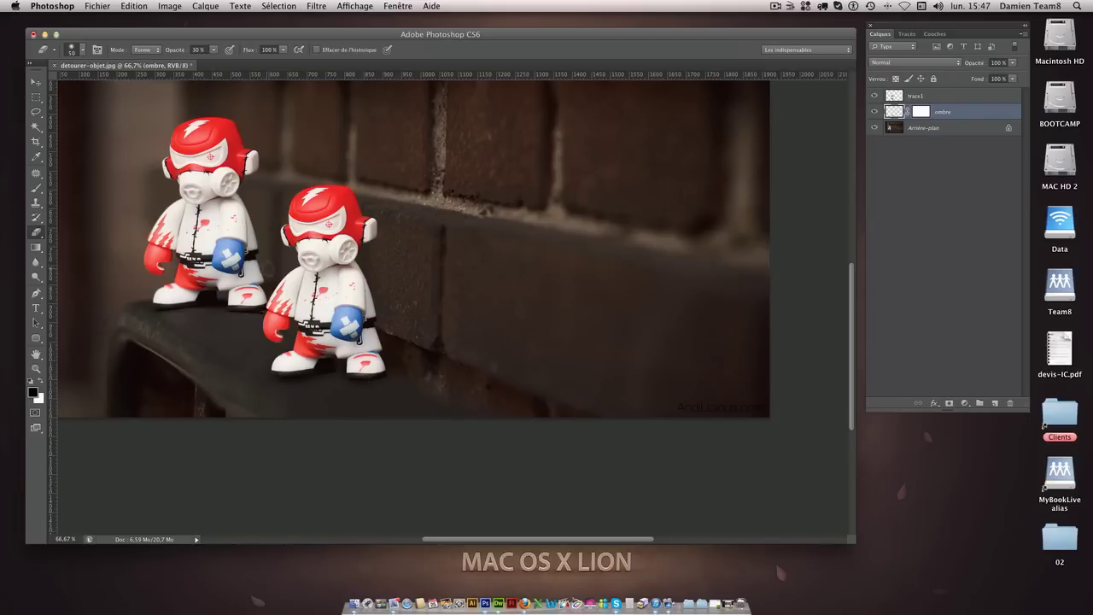
{"action": "key", "text": "b"}
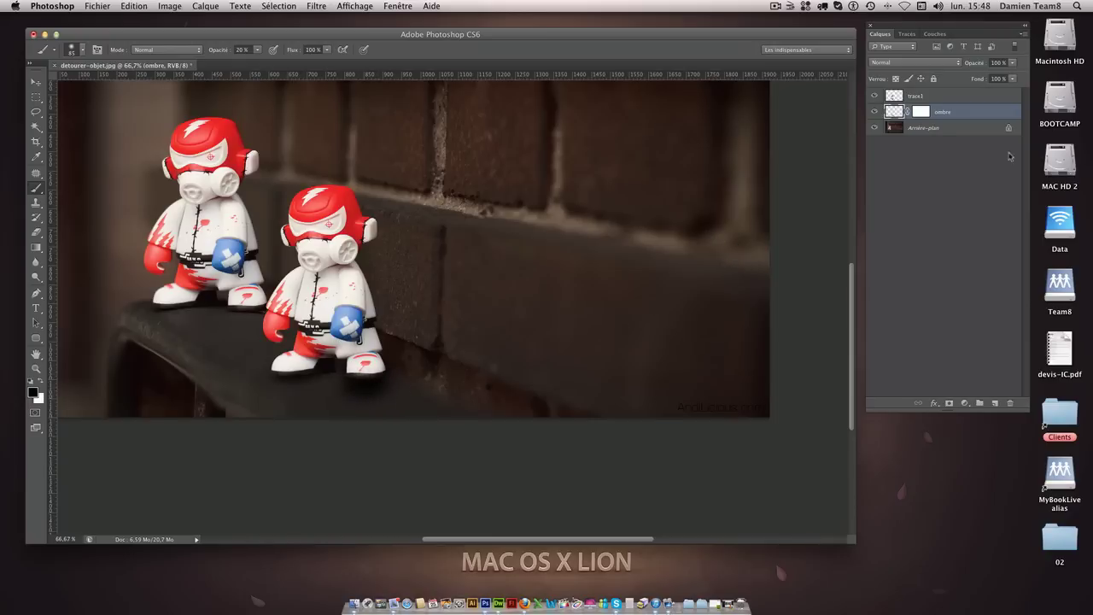
{"action": "left_click", "coordinate": [923, 112]}
{"action": "key", "text": "super+BackSpace"}
{"action": "key", "text": "super+plus"}
Shrink the soft brush to 59 px and fade the shadow near the front figure's feet on the mask.
{"action": "scroll", "coordinate": [257, 413], "scroll_direction": "down", "scroll_amount": 5}
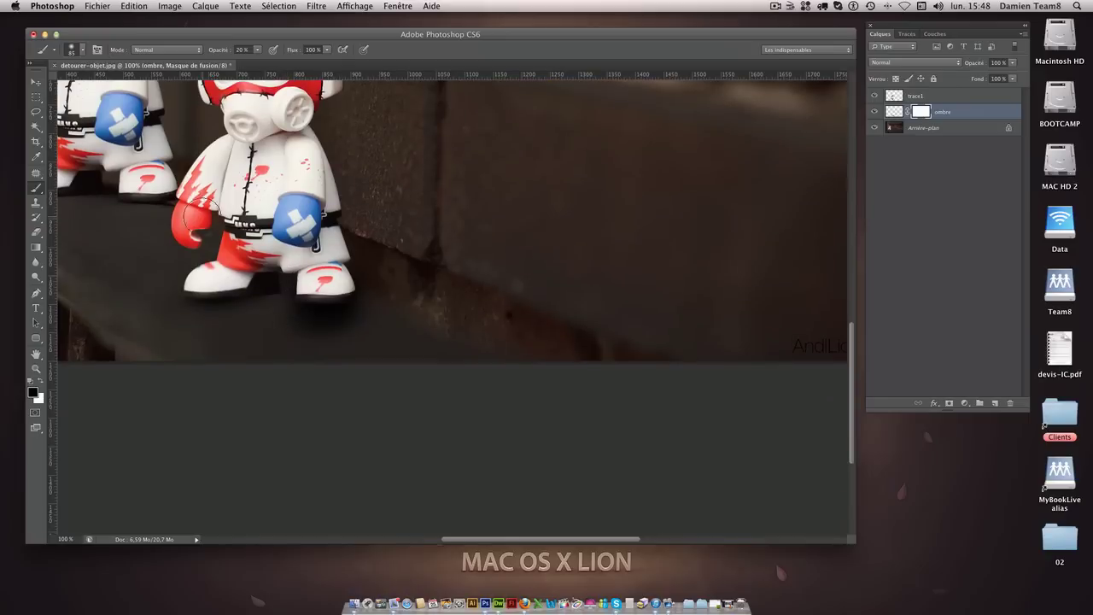
{"action": "left_click", "coordinate": [73, 51]}
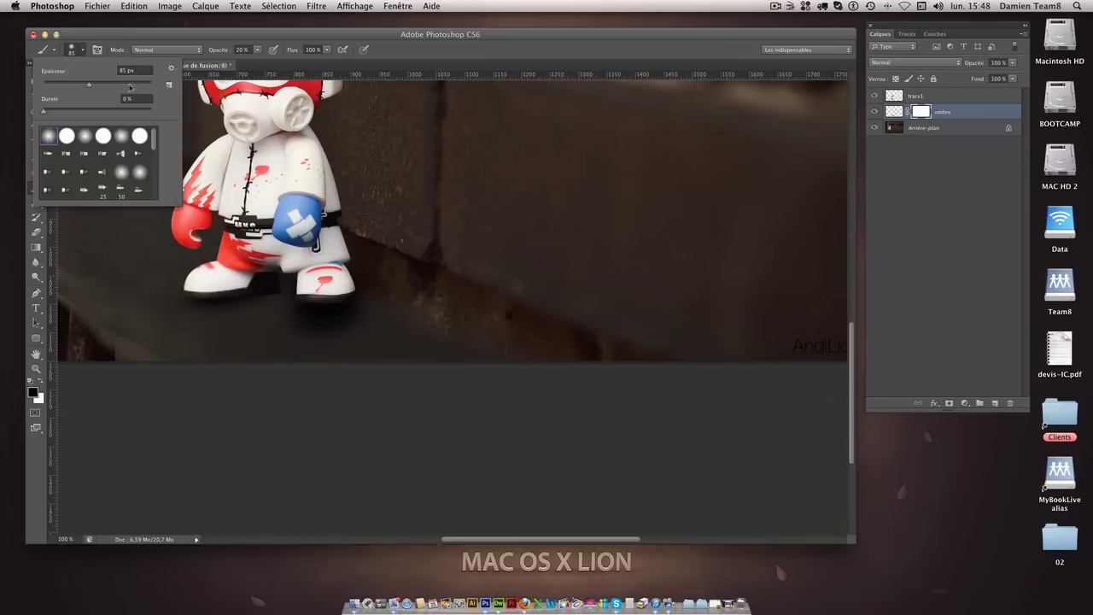
{"action": "left_click_drag", "start_coordinate": [88, 84], "coordinate": [78, 86]}
{"action": "left_click", "coordinate": [392, 323]}
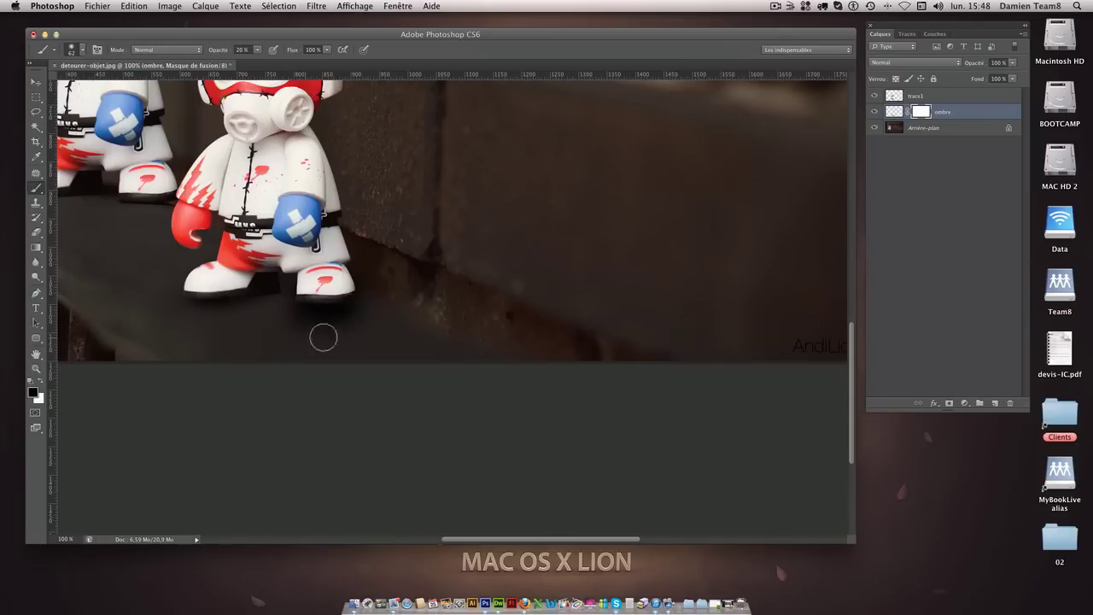
{"action": "left_click_drag", "start_coordinate": [373, 293], "coordinate": [367, 275]}
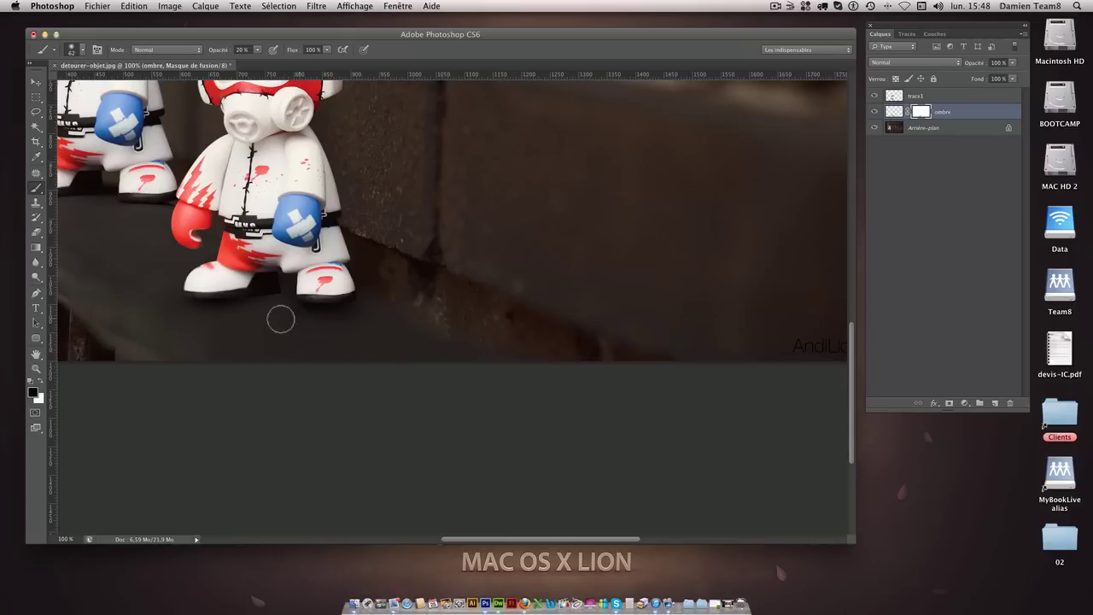
{"action": "key", "text": "super+minus"}
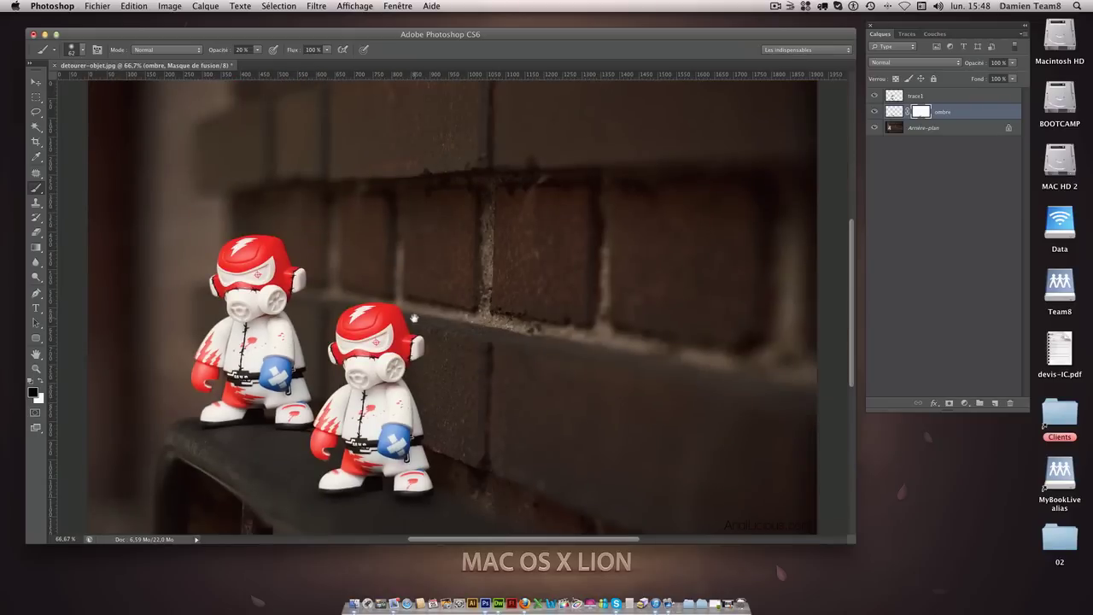
{"action": "scroll", "coordinate": [415, 316], "scroll_direction": "down", "scroll_amount": 5}
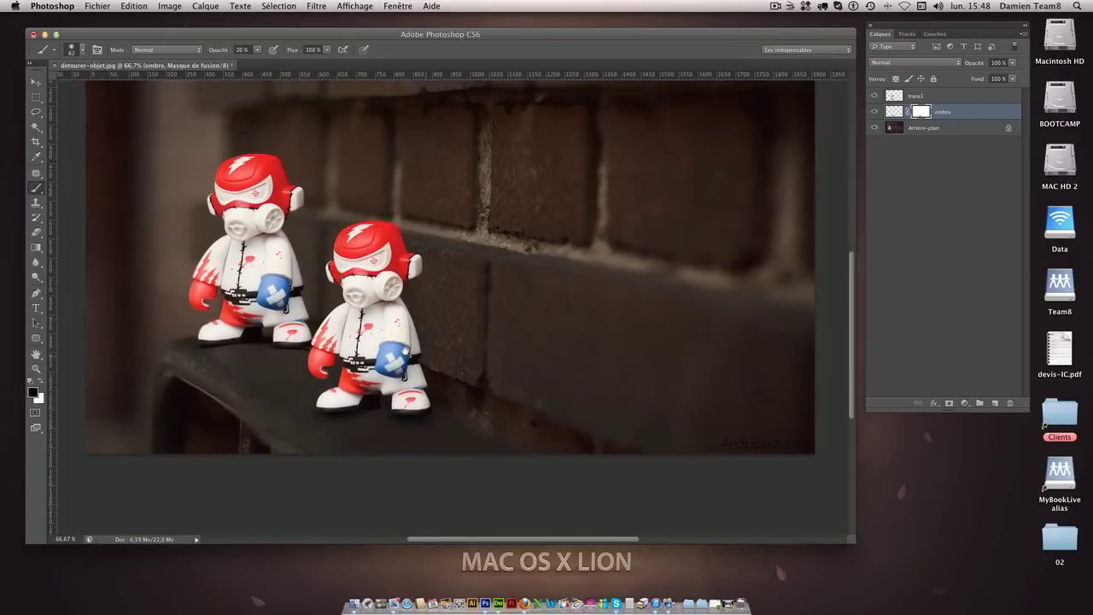
{"action": "scroll", "coordinate": [414, 363], "scroll_direction": "up", "scroll_amount": 2}
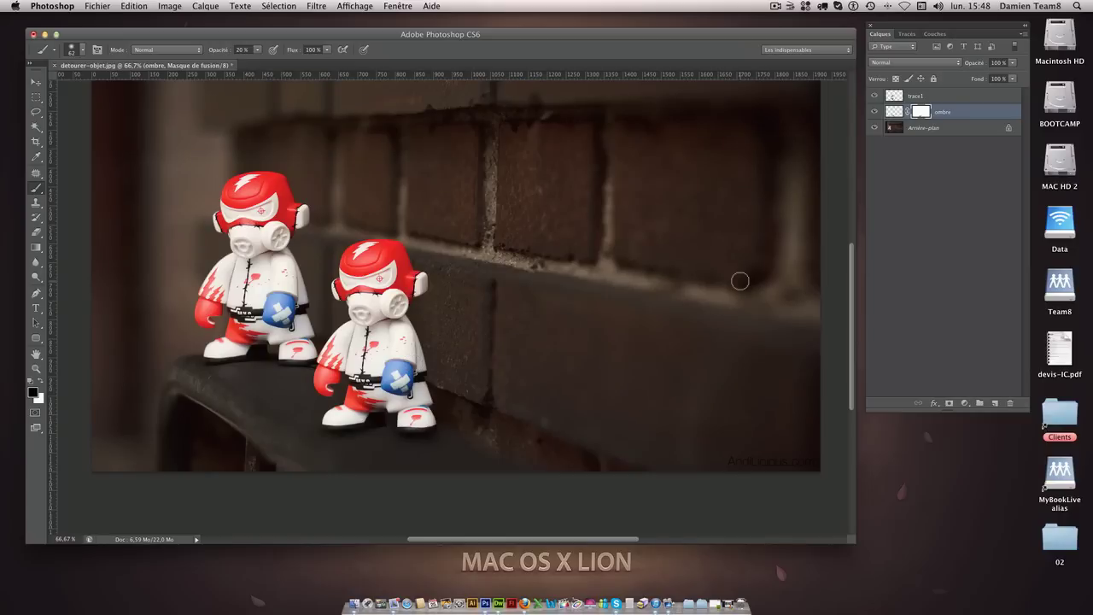